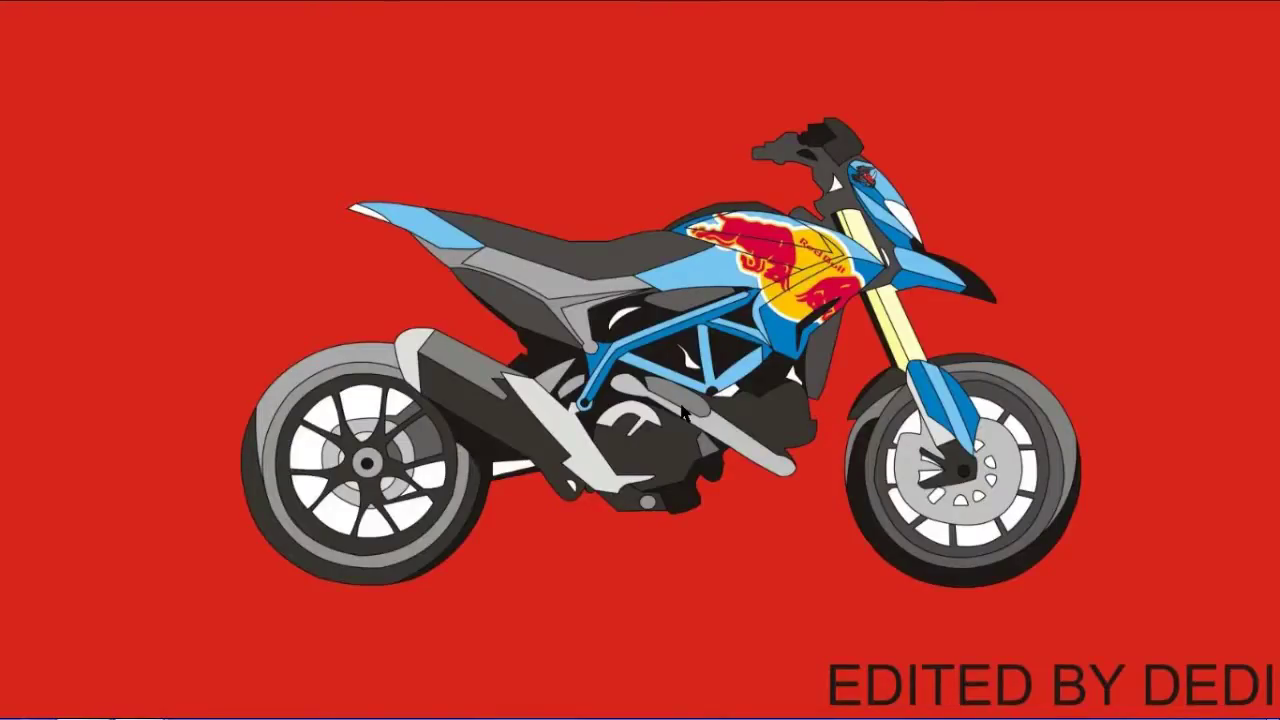
# Jot the tutorial title in a new Notepad note, minimise it, and open the Start menu.
pyautogui.press('super+r')
pyautogui.press('Return')
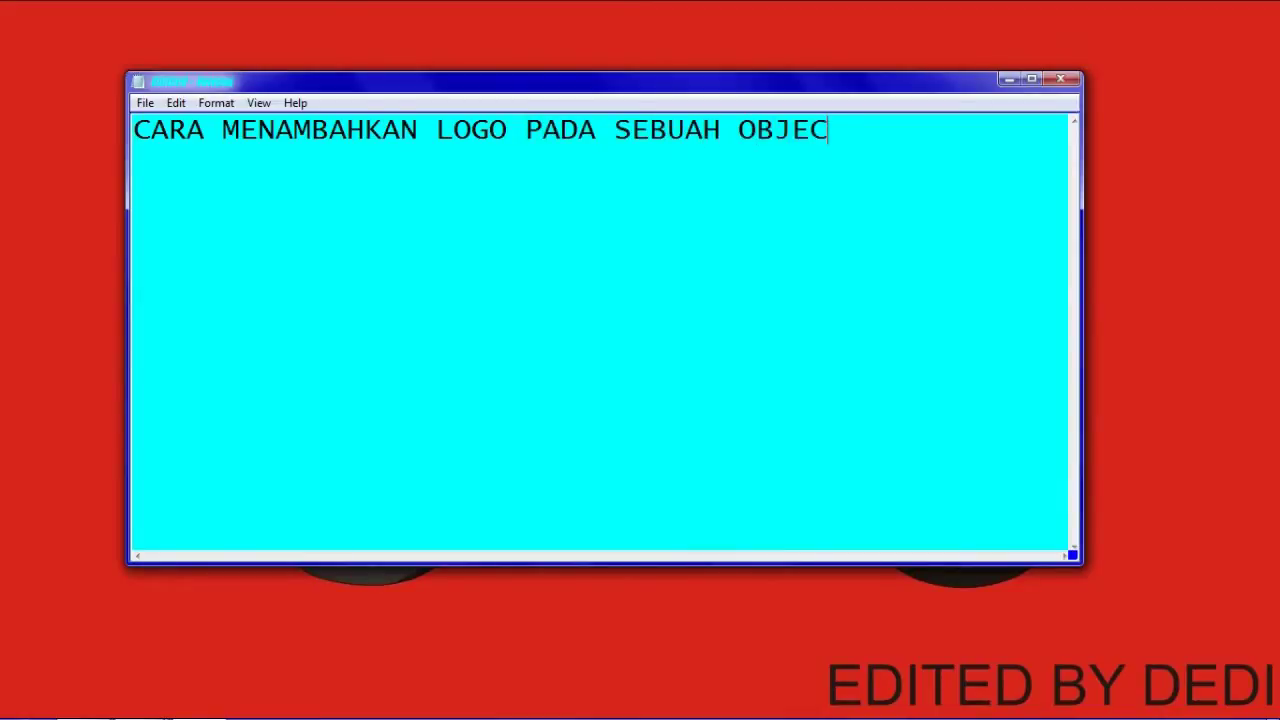
pyautogui.click(1008, 78)
pyautogui.click(24, 700)
pyautogui.click(24, 700)
# Open motor.jpg from the Documents library in Adobe Photoshop CS3 using Open with.
pyautogui.click(138, 700)
pyautogui.click(172, 628)
pyautogui.rightClick(229, 420)
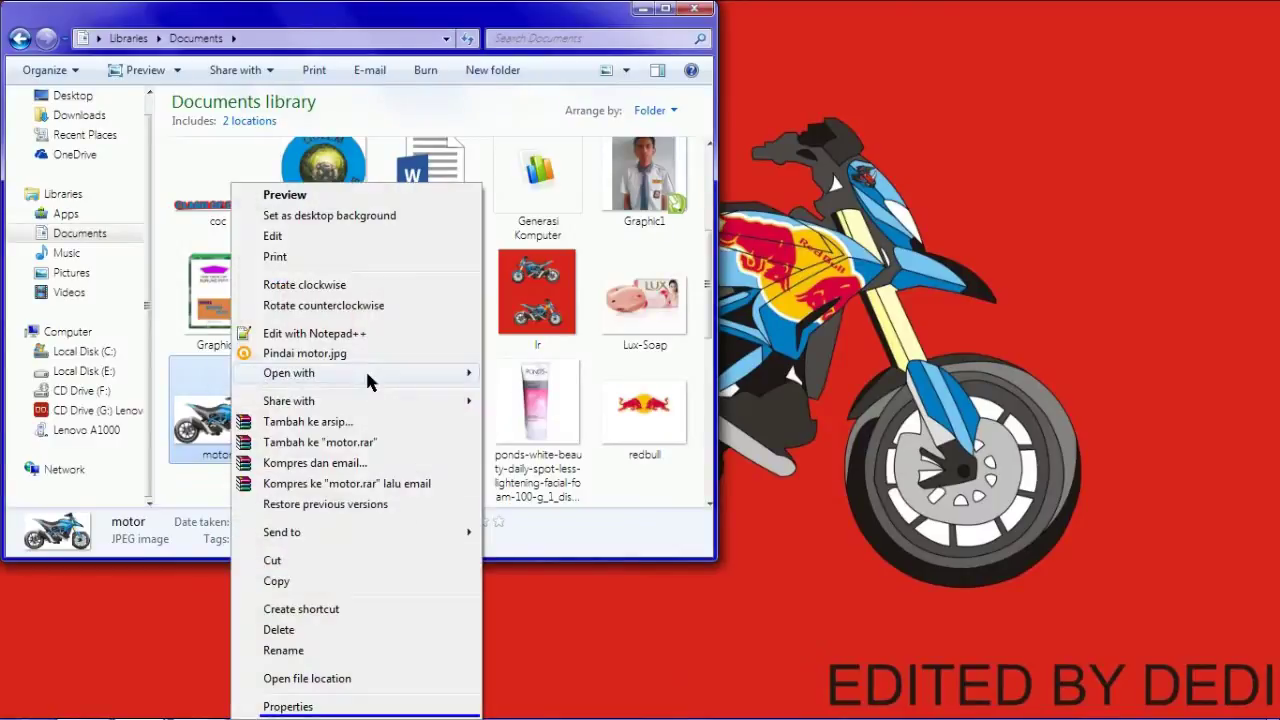
pyautogui.click(505, 378)
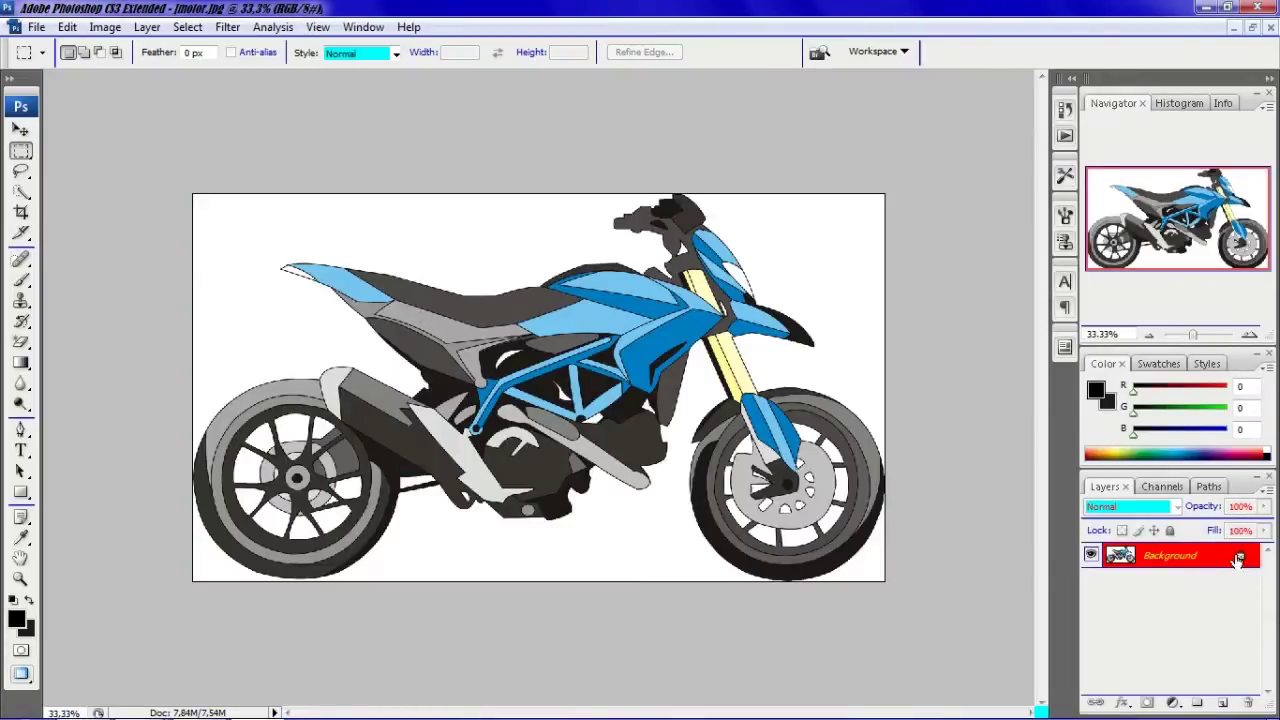
# Open the Red Bull logo image and show both documents side by side.
pyautogui.click(36, 27)
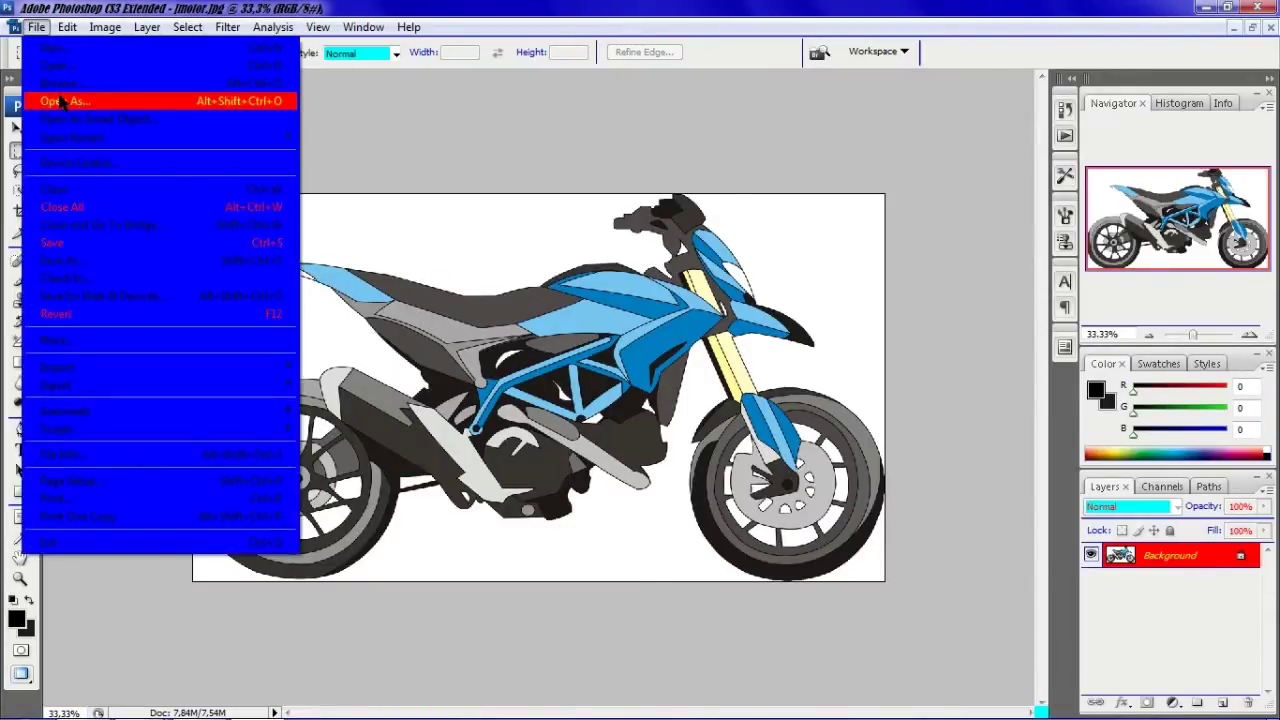
pyautogui.click(55, 65)
pyautogui.doubleClick(741, 262)
pyautogui.click(1253, 28)
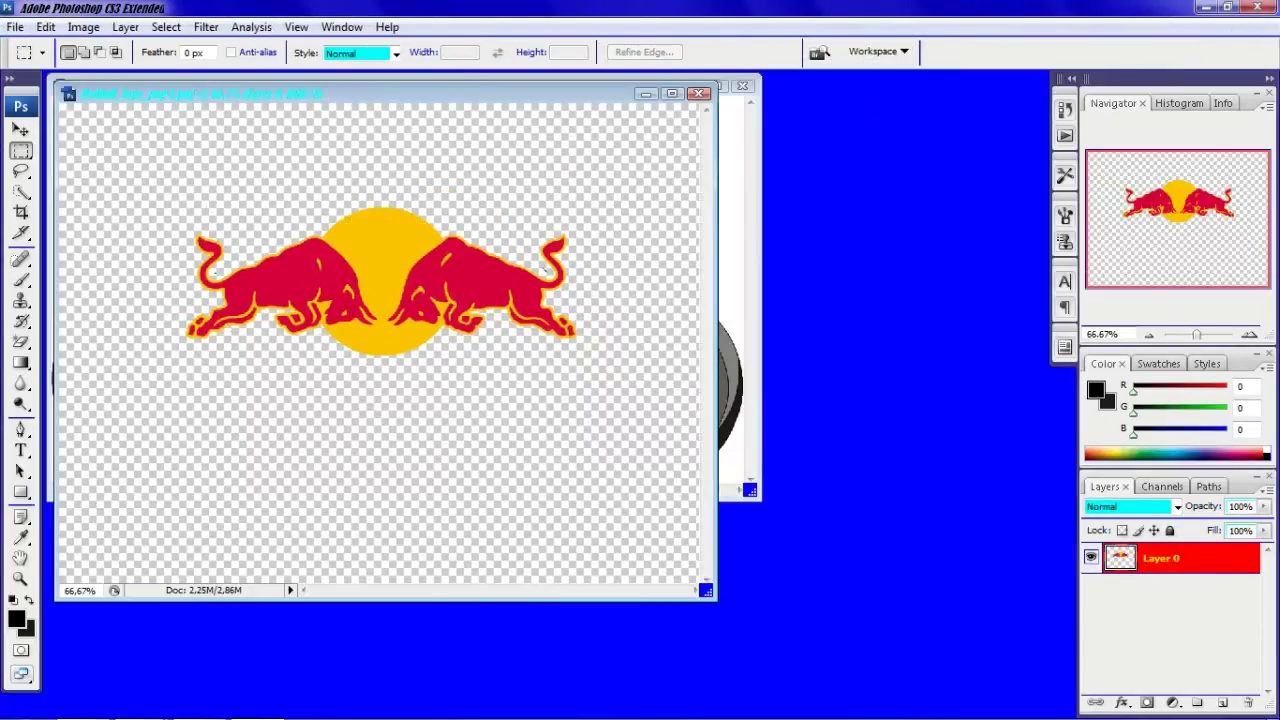
# Copy the logo into motor.jpg, convert it to a smart object, and move it onto the tank.
pyautogui.click(20, 130)
pyautogui.moveTo(381, 250)
pyautogui.mouseDown()
pyautogui.moveTo(737, 243)
pyautogui.moveTo(530, 195)
pyautogui.mouseUp()
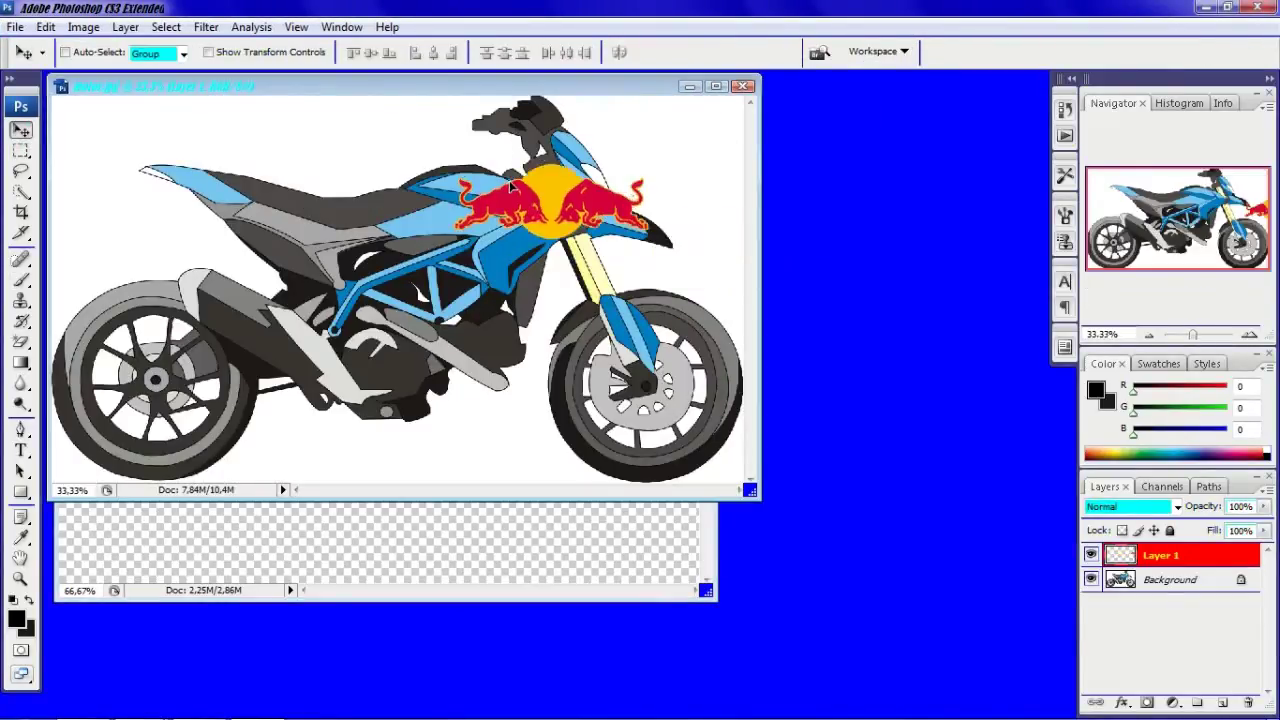
pyautogui.click(22, 172)
pyautogui.rightClick(540, 187)
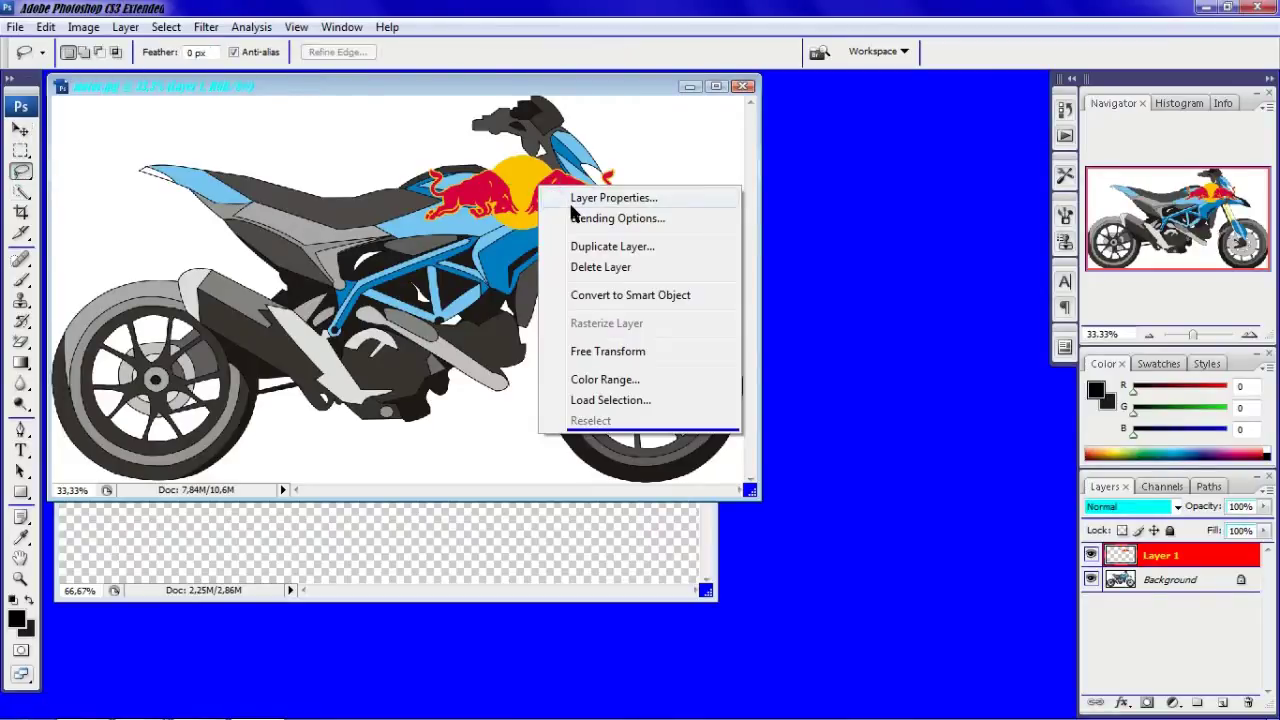
pyautogui.click(586, 295)
pyautogui.press('v')
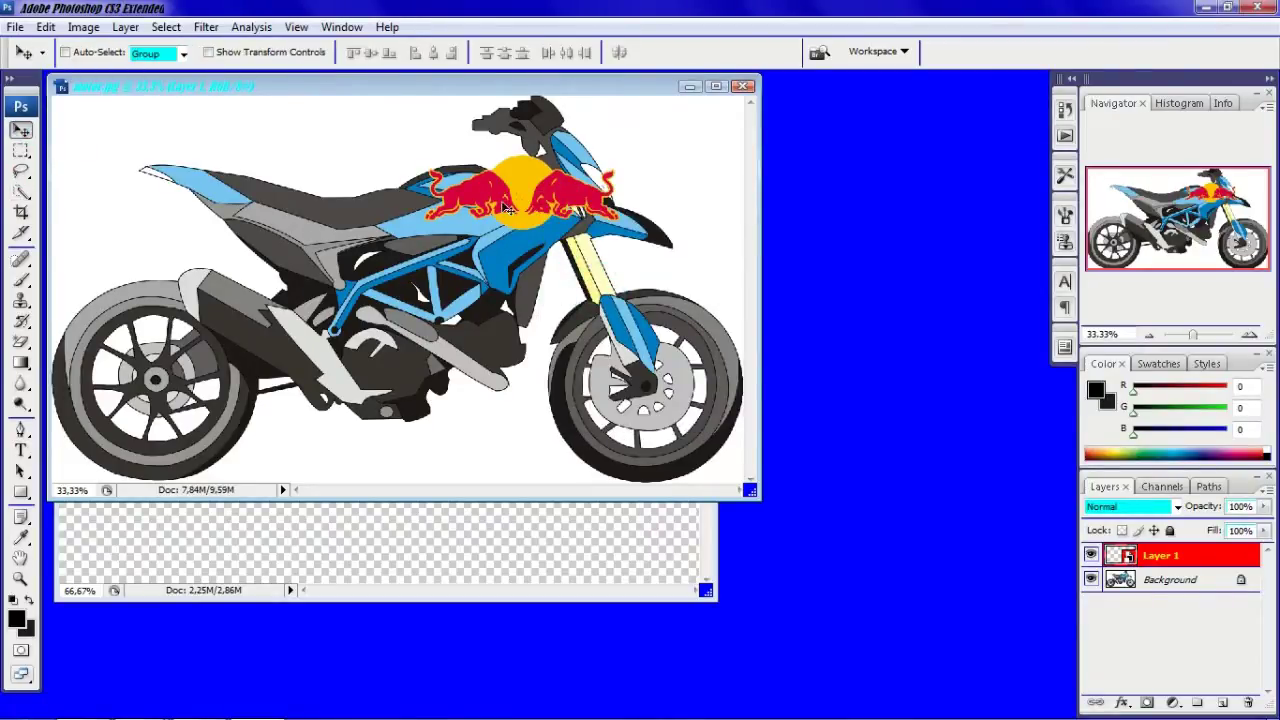
pyautogui.moveTo(508, 208); pyautogui.dragTo(515, 277)
pyautogui.click(716, 86)
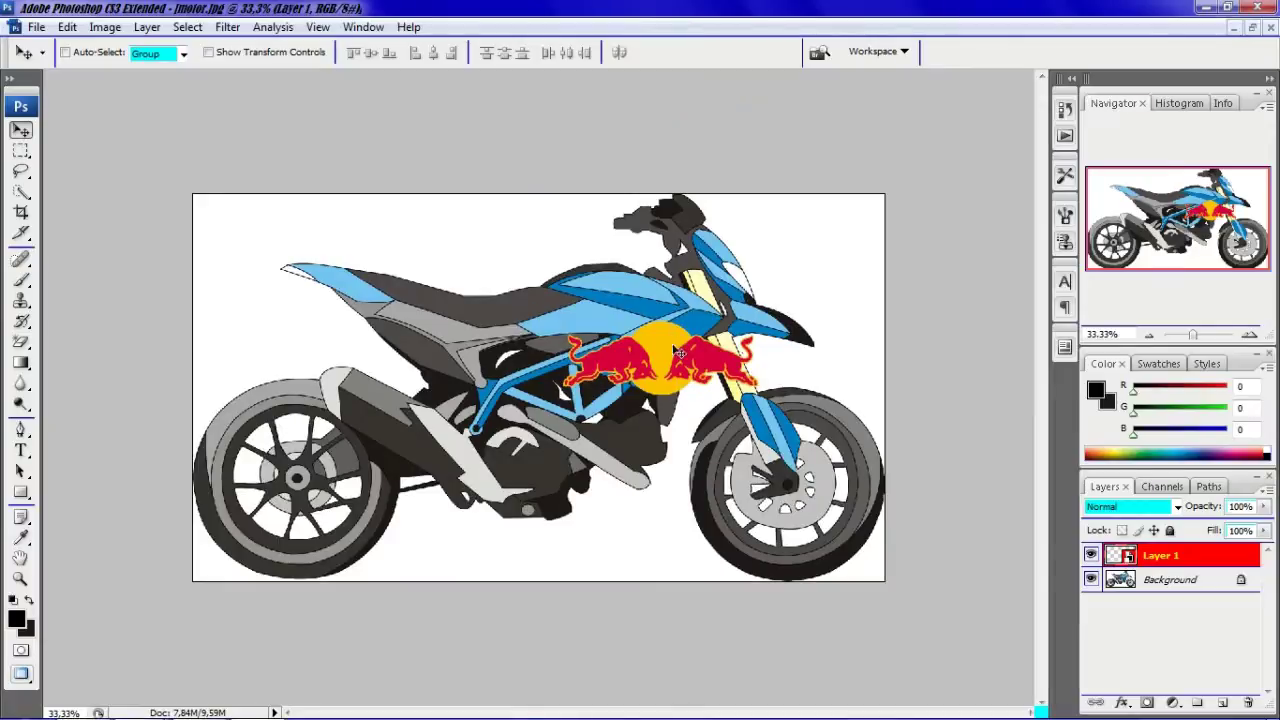
# Free-transform the Red Bull logo, rotating it about 37° and lifting it along the tank.
pyautogui.click(21, 191)
pyautogui.rightClick(660, 372)
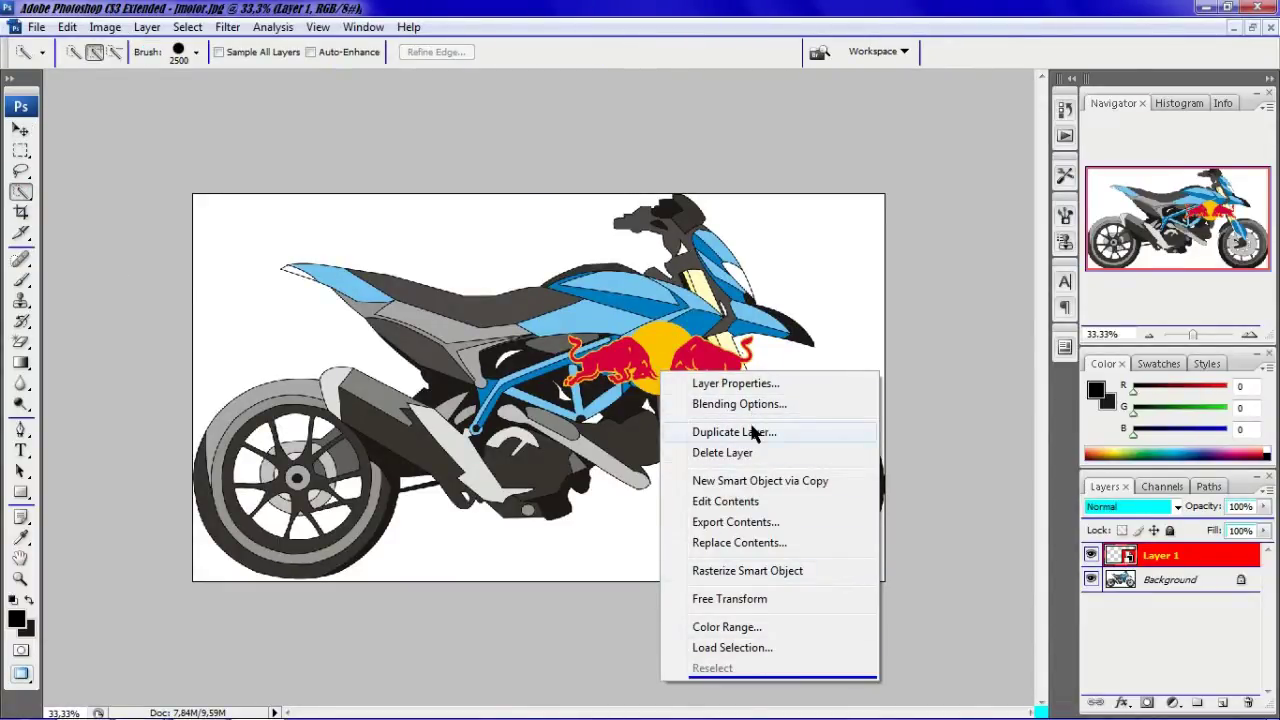
pyautogui.click(740, 598)
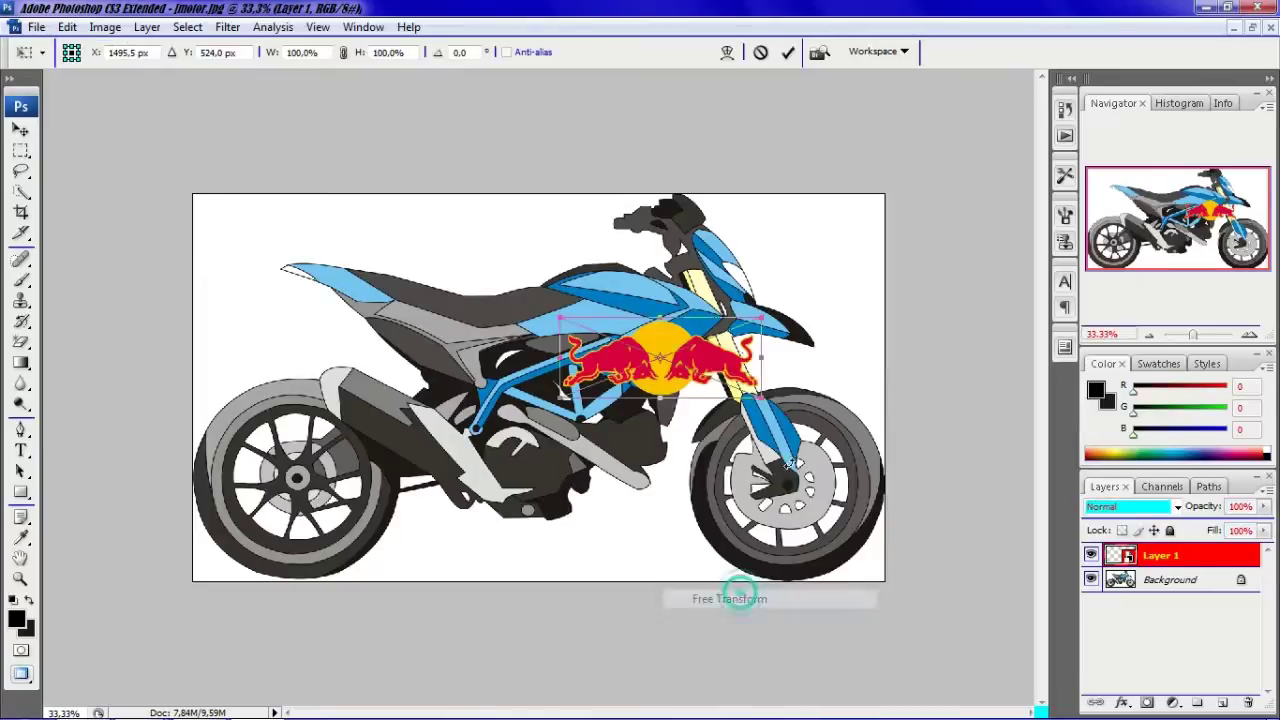
pyautogui.hotkey('ctrl', '+')
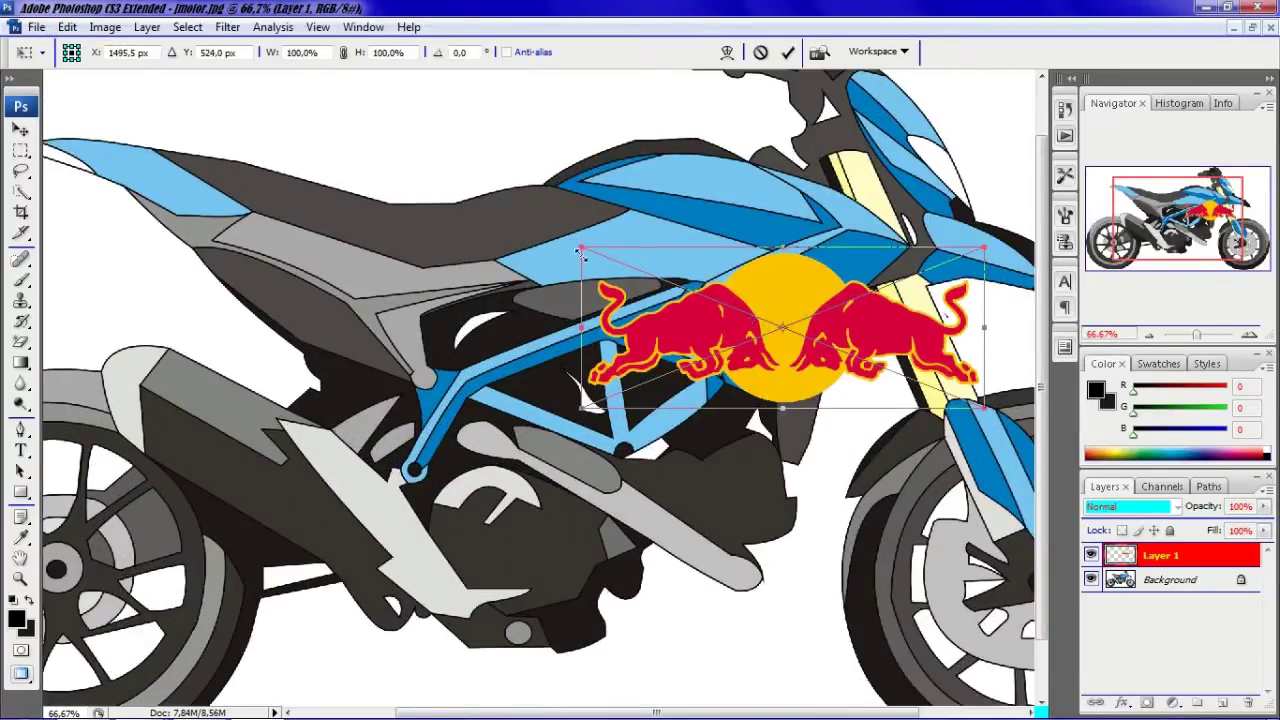
pyautogui.moveTo(461, 236); pyautogui.dragTo(643, 114)
pyautogui.moveTo(832, 348); pyautogui.dragTo(832, 281)
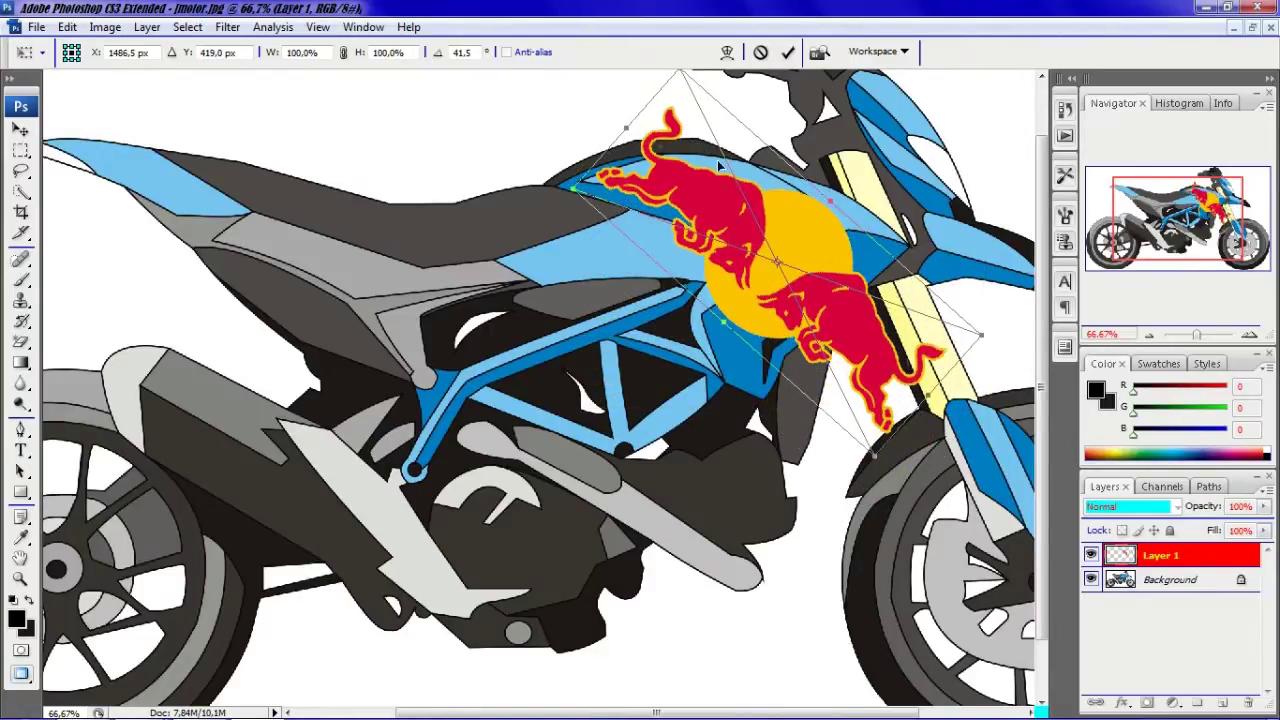
pyautogui.moveTo(558, 95); pyautogui.dragTo(548, 106)
pyautogui.moveTo(911, 200); pyautogui.dragTo(909, 197)
pyautogui.moveTo(833, 249); pyautogui.dragTo(853, 242)
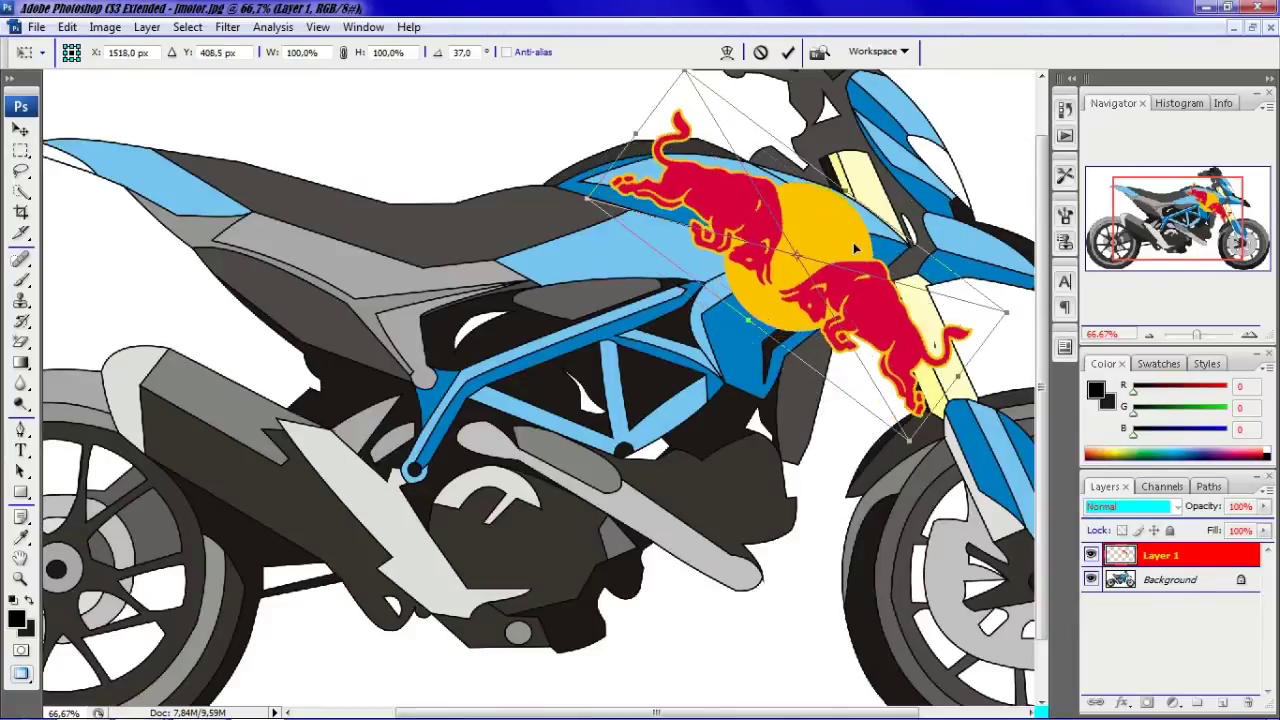
pyautogui.click(20, 130)
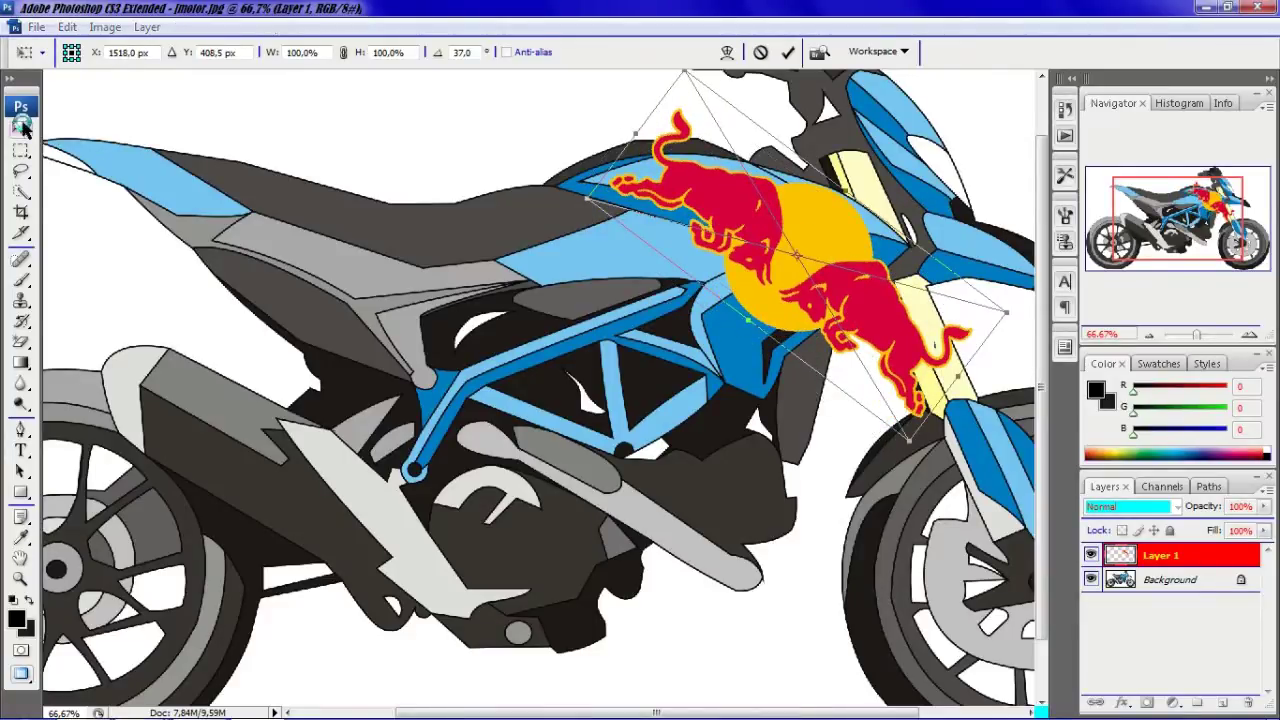
pyautogui.click(545, 292)
pyautogui.rightClick(810, 255)
# Set the logo layer's Underlying Layer Blend If black slider to 81 in Blending Options.
pyautogui.click(30, 212)
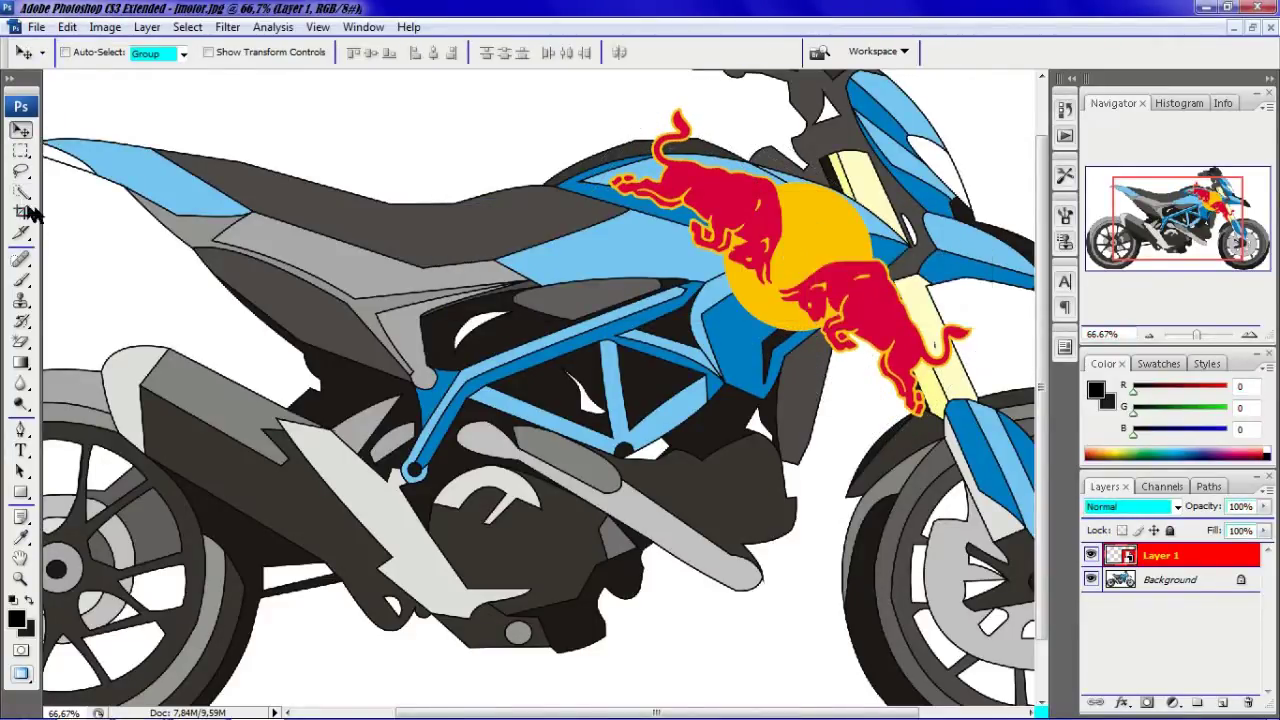
pyautogui.click(20, 192)
pyautogui.rightClick(808, 255)
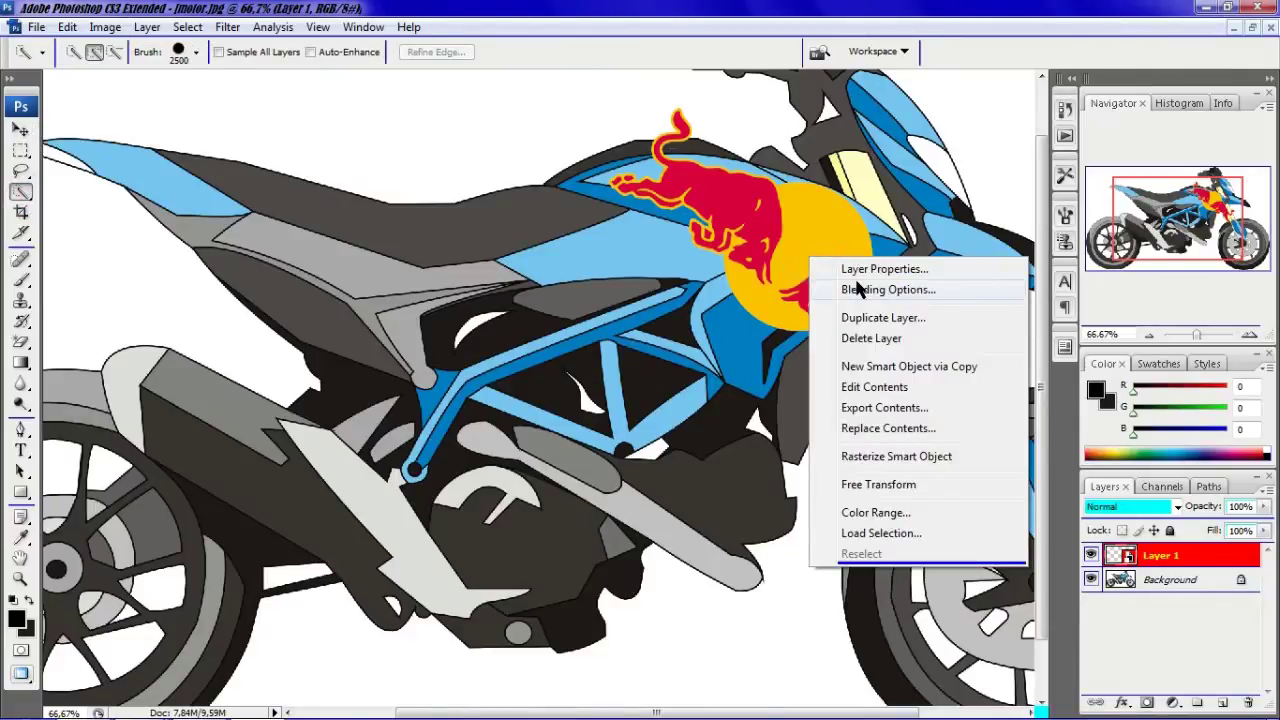
pyautogui.click(855, 288)
pyautogui.moveTo(962, 126); pyautogui.dragTo(412, 161)
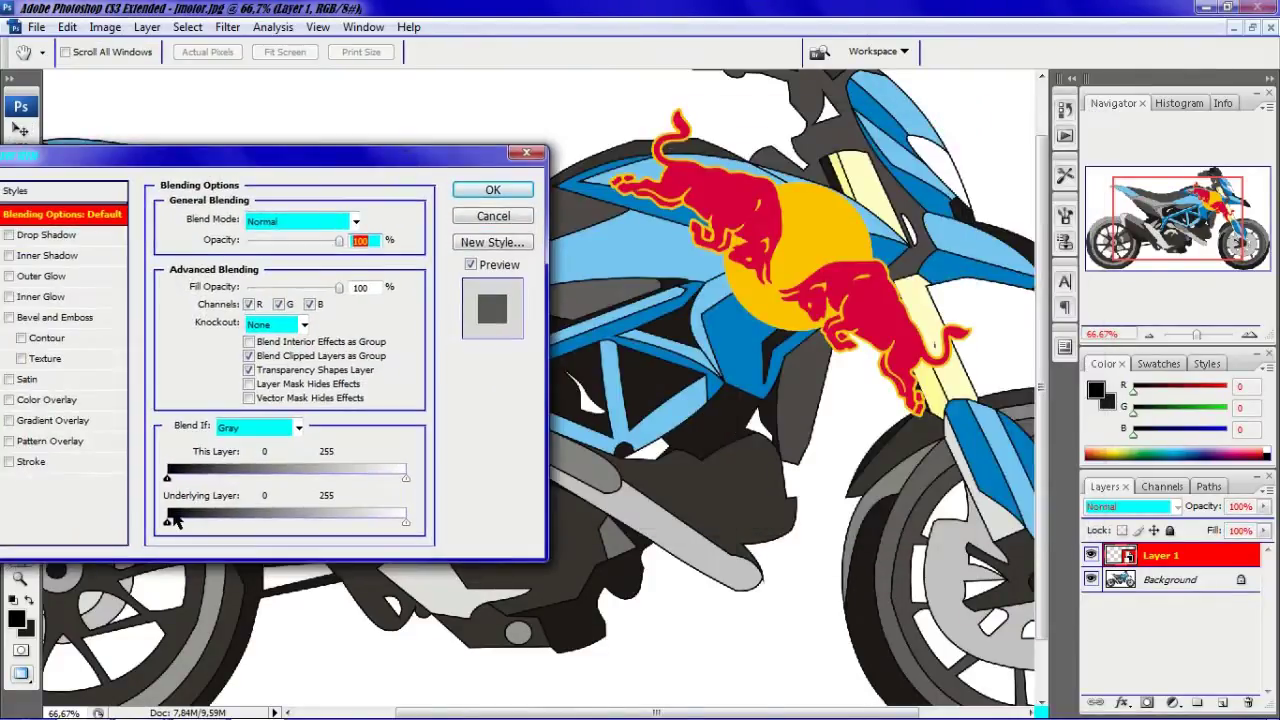
pyautogui.moveTo(168, 523); pyautogui.dragTo(243, 533)
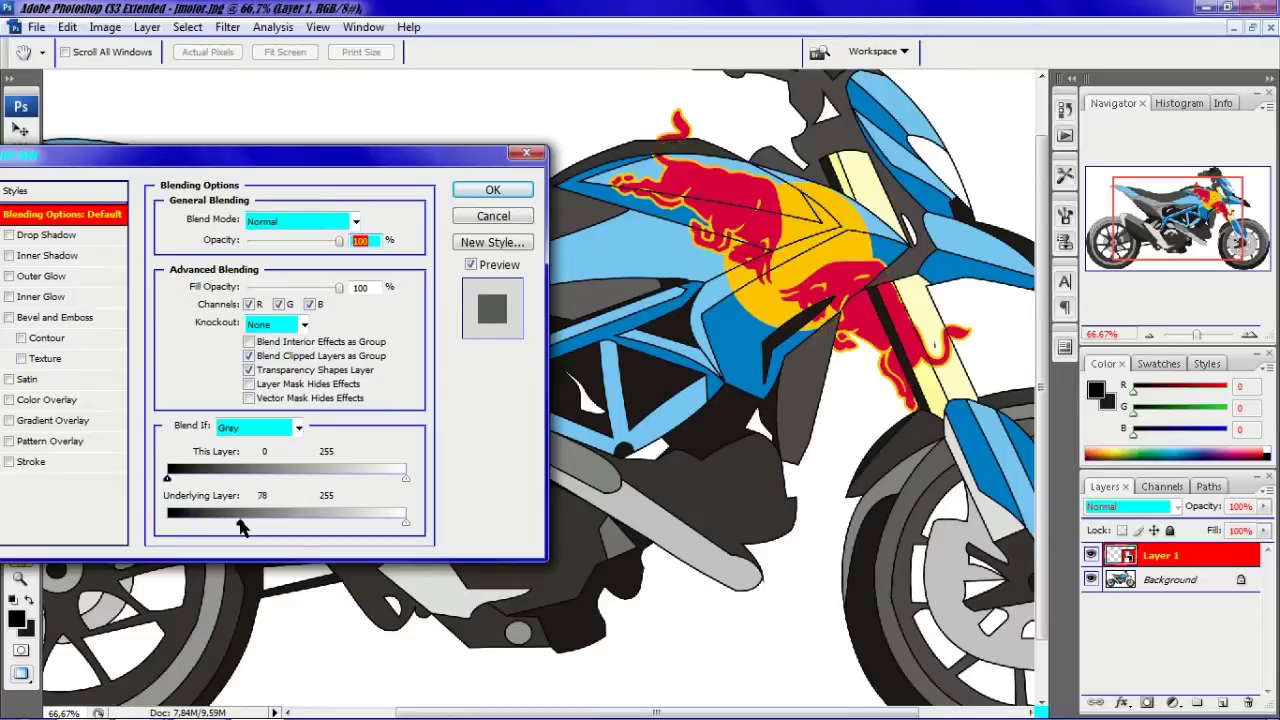
pyautogui.click(490, 189)
# Use Quick Selection with a 25 px brush and zoom in on the tank and seat.
pyautogui.press('w')
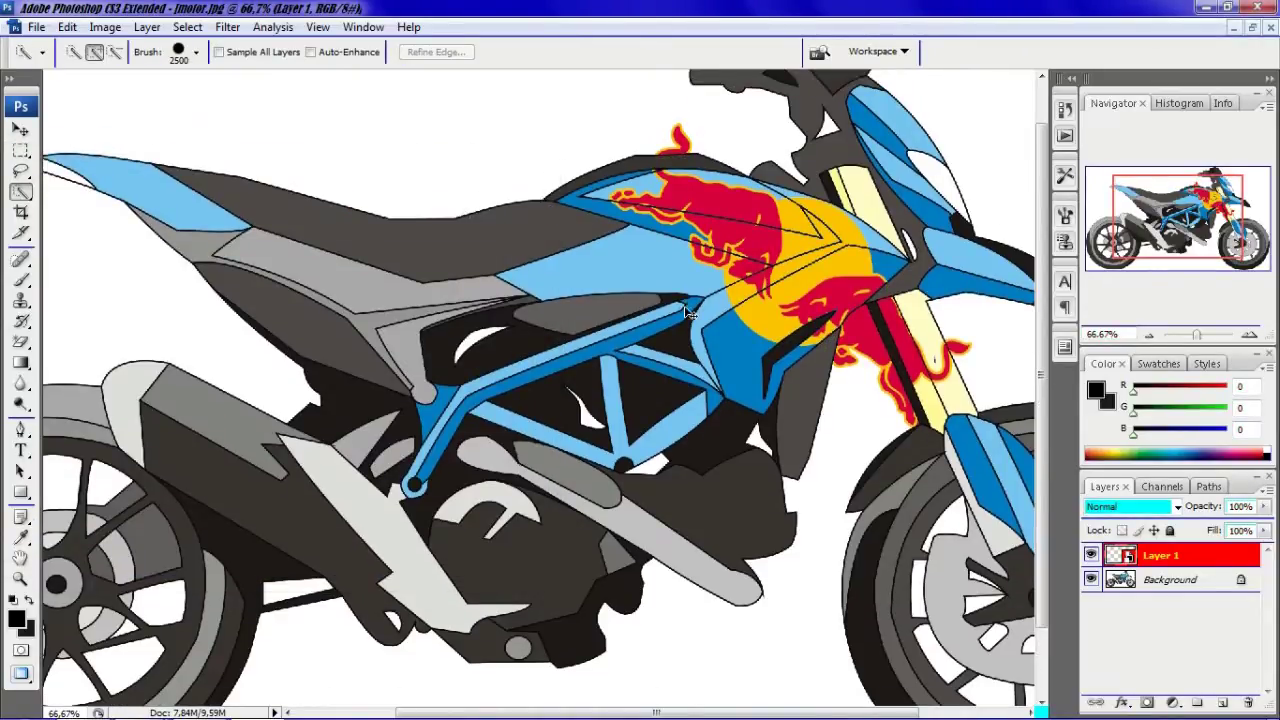
pyautogui.hotkey('ctrl', '=')
pyautogui.moveTo(442, 101); pyautogui.dragTo(582, 301)
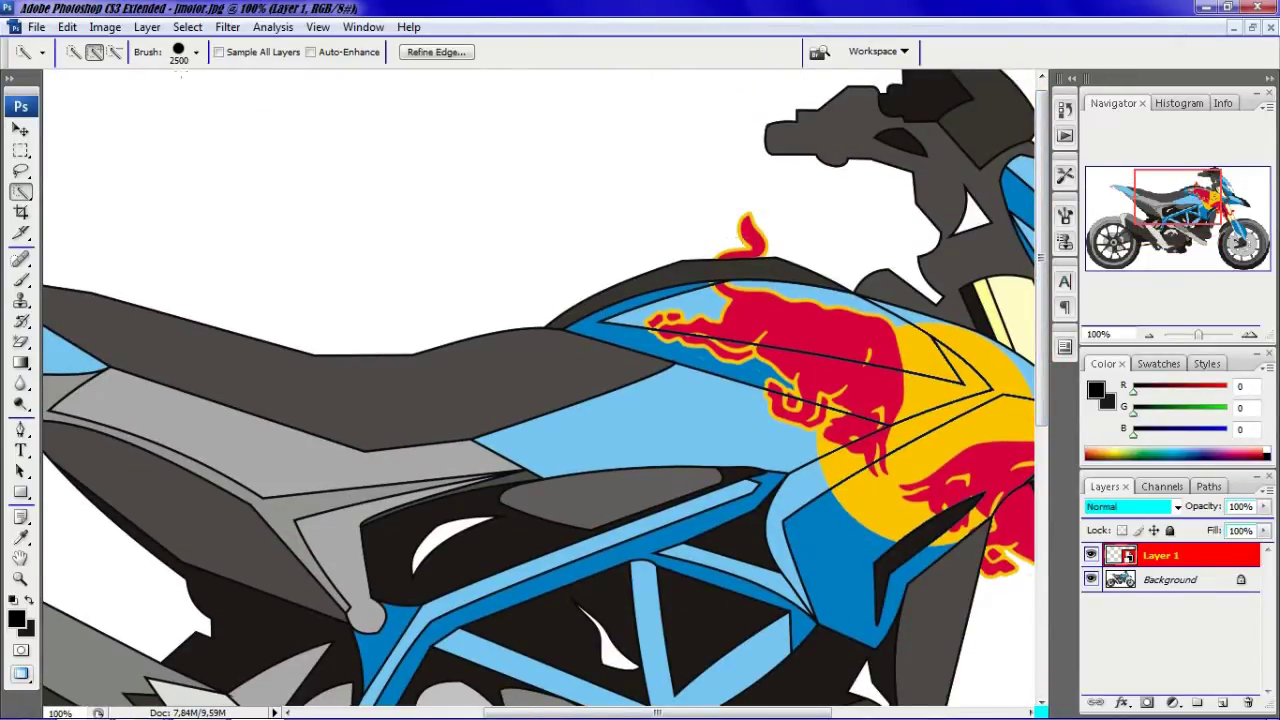
pyautogui.click(196, 52)
pyautogui.press('Return')
pyautogui.scroll(-1, 520, 177)
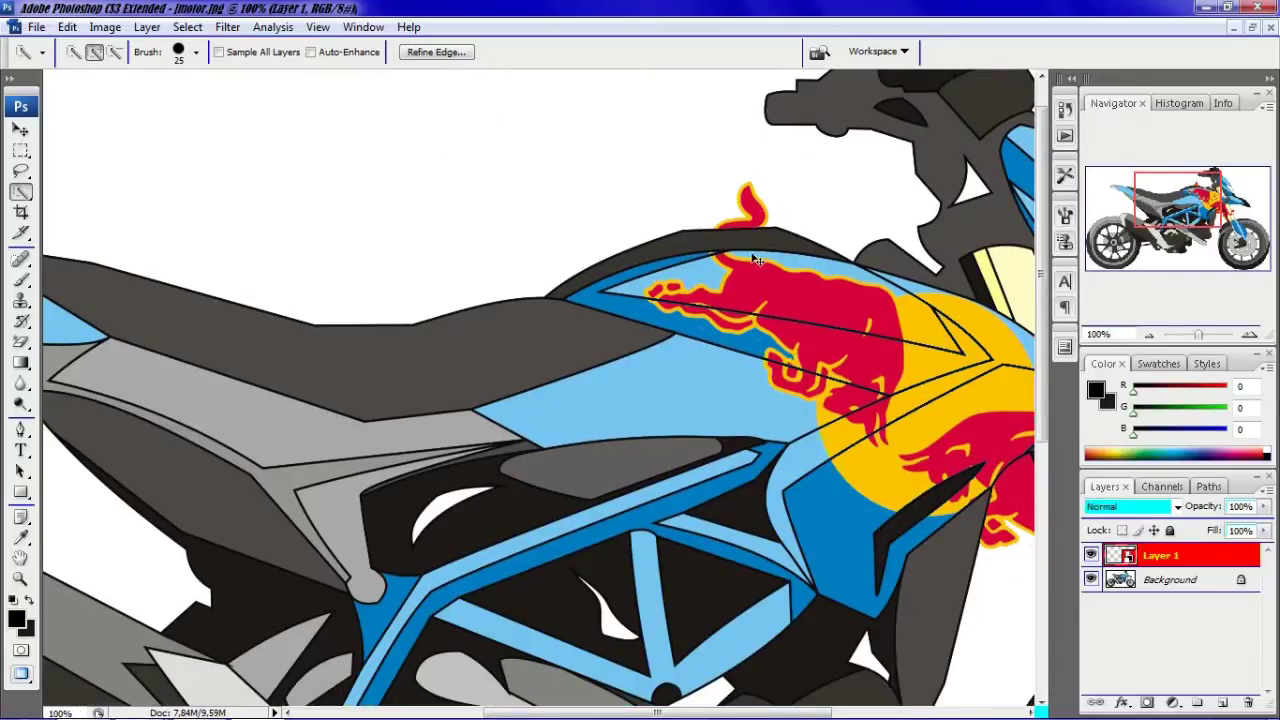
pyautogui.hotkey('ctrl', '-')
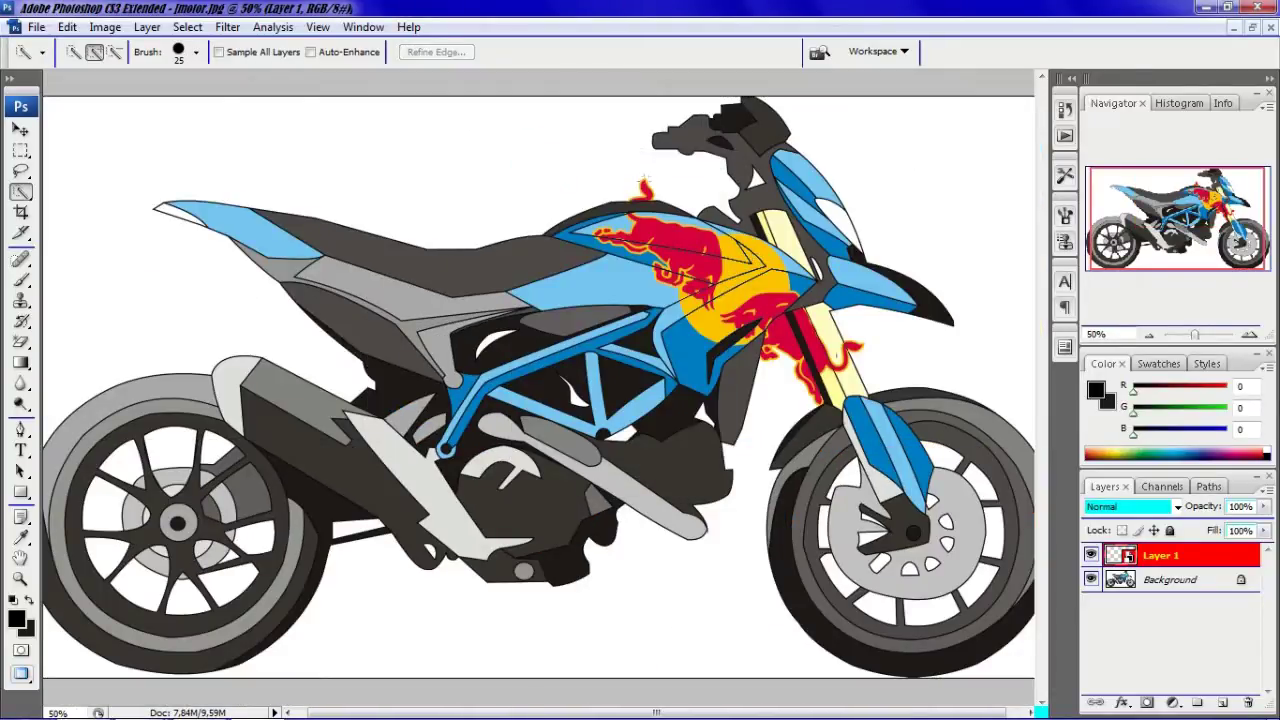
pyautogui.hotkey('ctrl', '+')
pyautogui.hotkey('ctrl', '+')
pyautogui.hotkey('ctrl', '-')
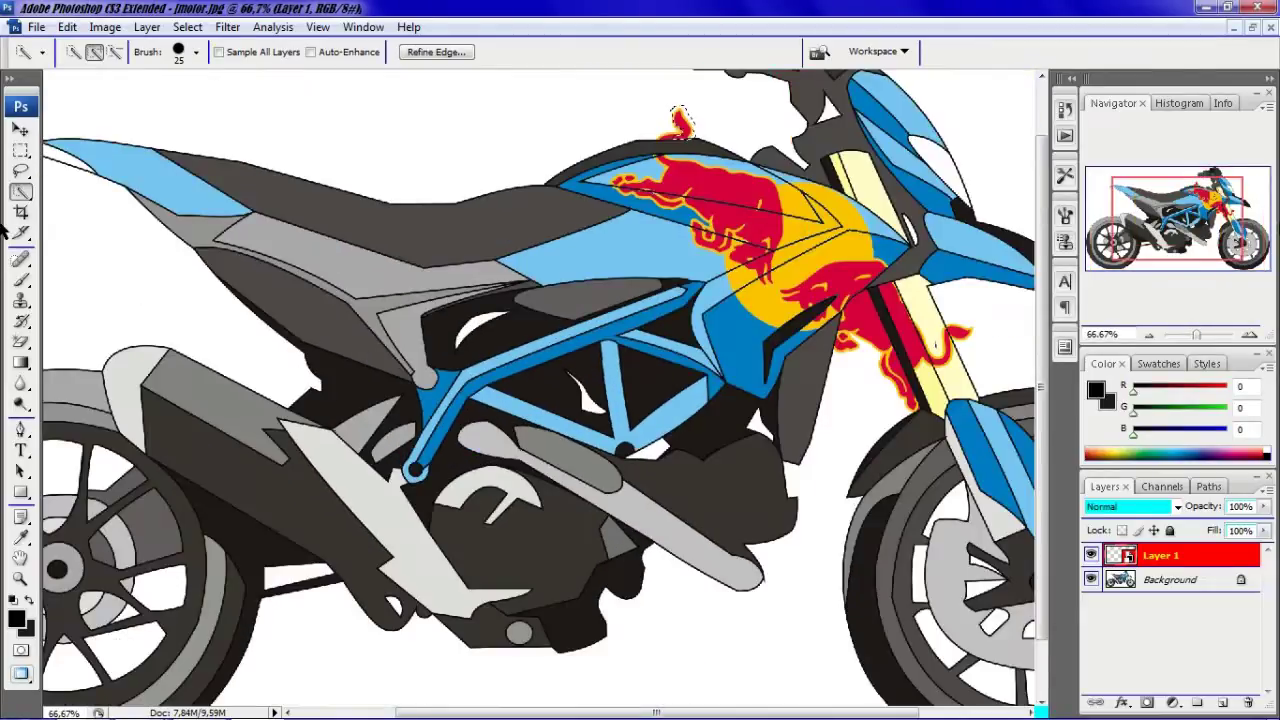
pyautogui.click(1104, 220)
pyautogui.hotkey('ctrl', '+')
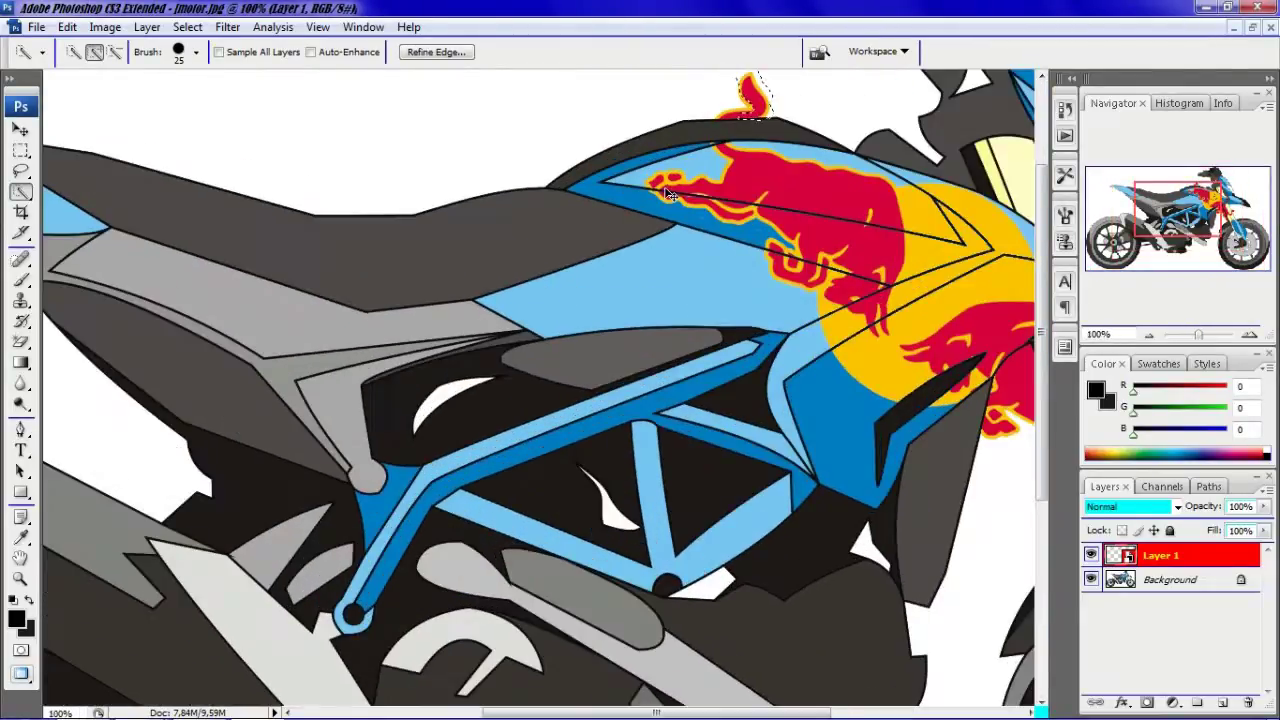
pyautogui.scroll(3, 1037, 302)
pyautogui.hotkey('ctrl', '+')
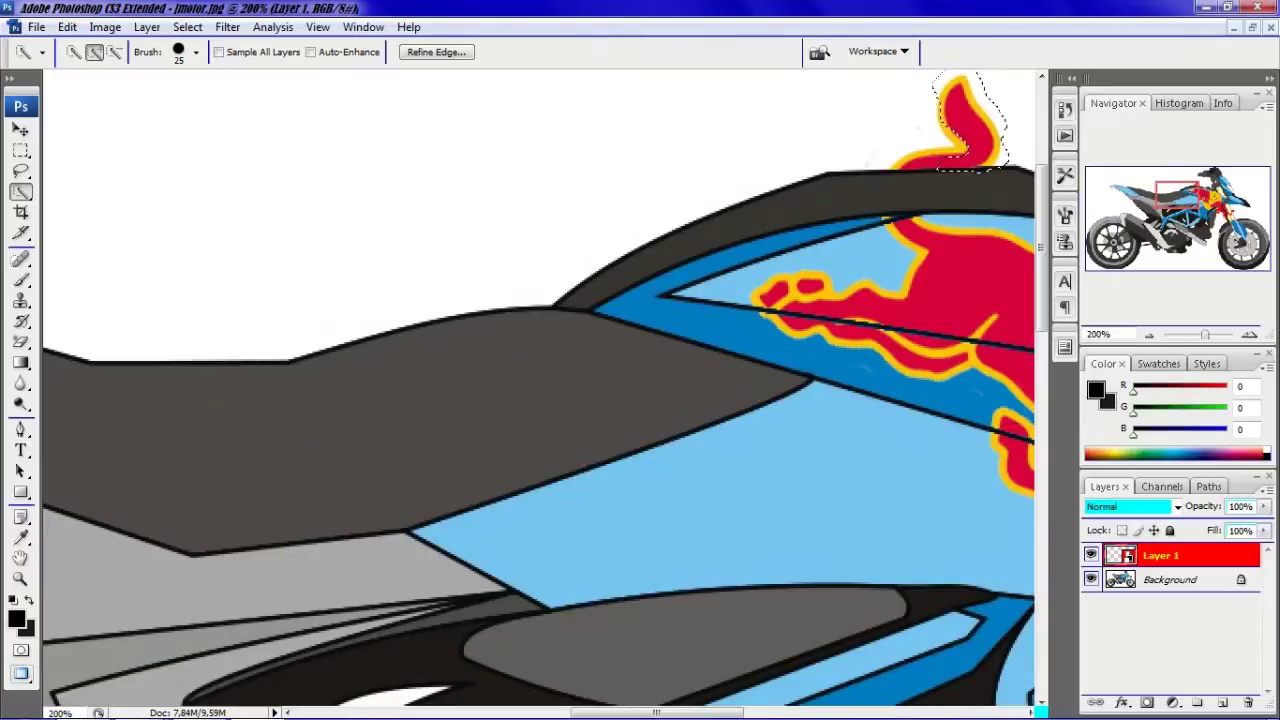
# Select the stray logo tail piece above the seat and move it away.
pyautogui.moveTo(920, 150)
pyautogui.mouseDown()
pyautogui.moveTo(895, 212)
pyautogui.moveTo(960, 192)
pyautogui.mouseUp()
pyautogui.click(114, 52)
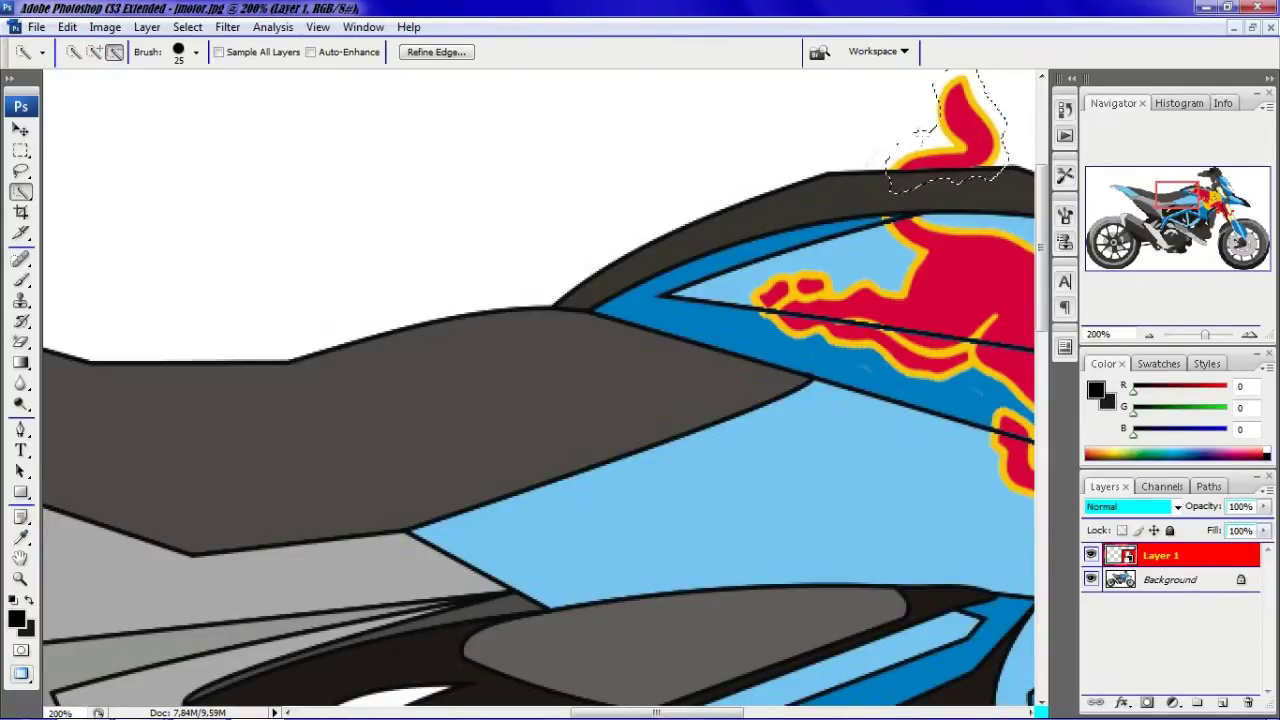
pyautogui.click(597, 286)
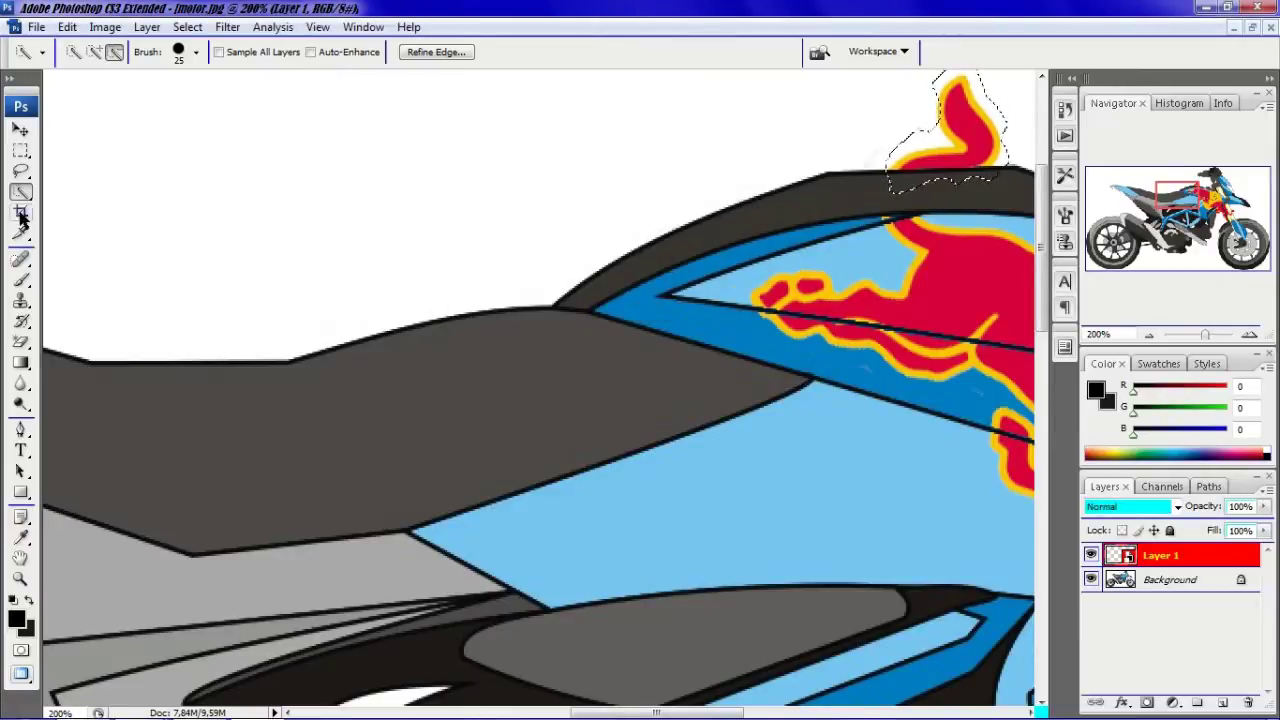
pyautogui.click(21, 341)
pyautogui.click(900, 110)
pyautogui.click(597, 288)
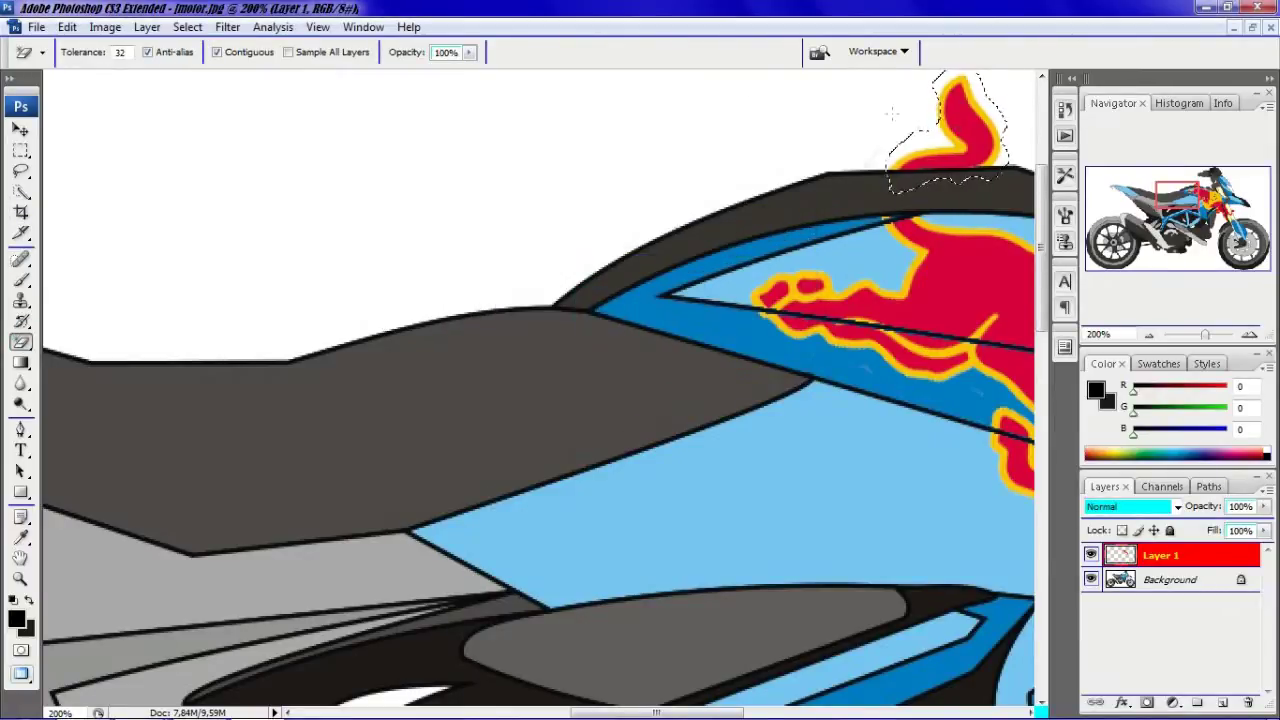
pyautogui.press('v')
pyautogui.moveTo(891, 113); pyautogui.dragTo(417, 183)
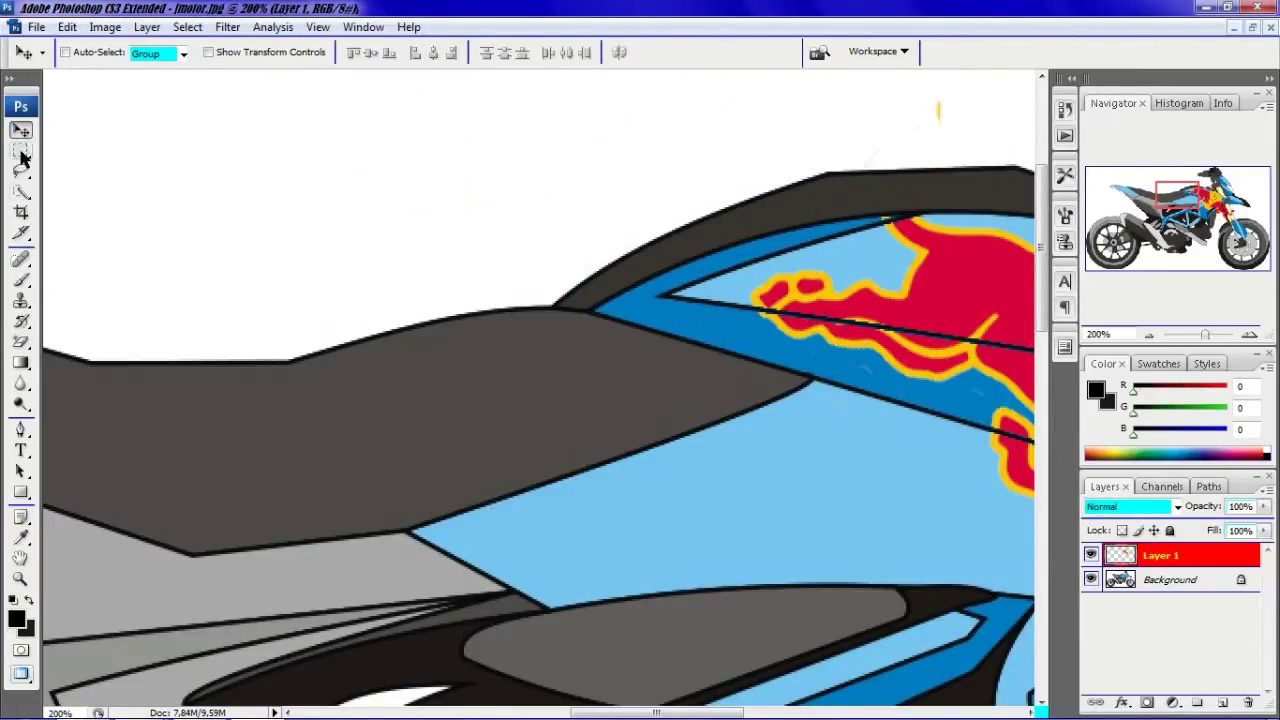
# Select the small yellow mark above the seat and drag it aside.
pyautogui.click(21, 191)
pyautogui.click(940, 115)
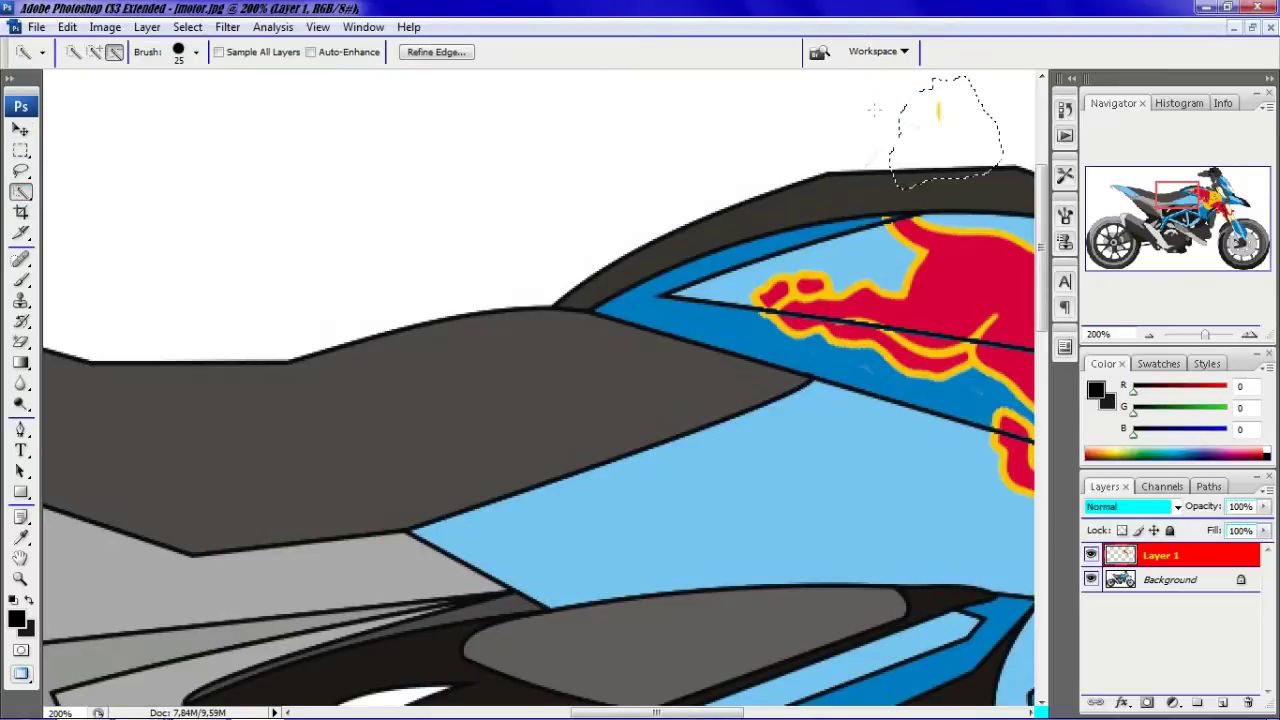
pyautogui.click(20, 130)
pyautogui.moveTo(955, 123); pyautogui.dragTo(560, 137)
pyautogui.scroll(-2, 597, 197)
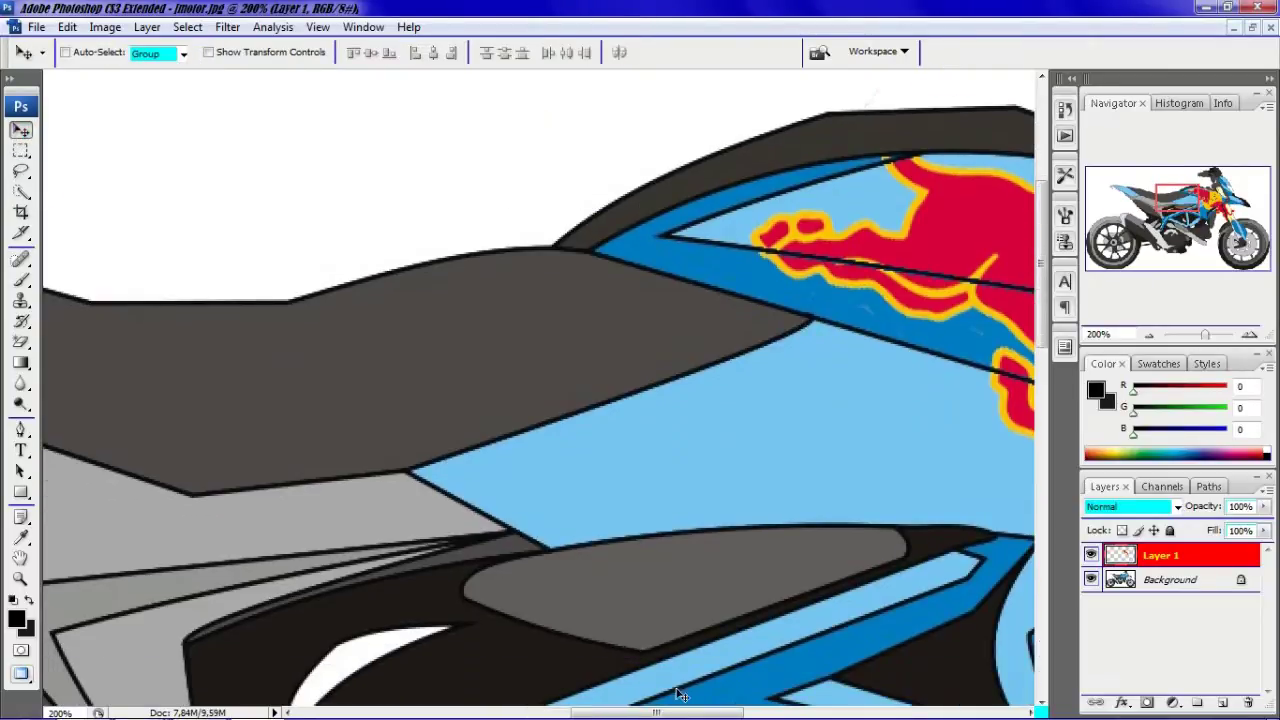
pyautogui.hscroll(5, 680, 694)
pyautogui.scroll(-5, 876, 653)
# Select the red bull over the front fork, subtracting the head area and adding nearby red.
pyautogui.press('w')
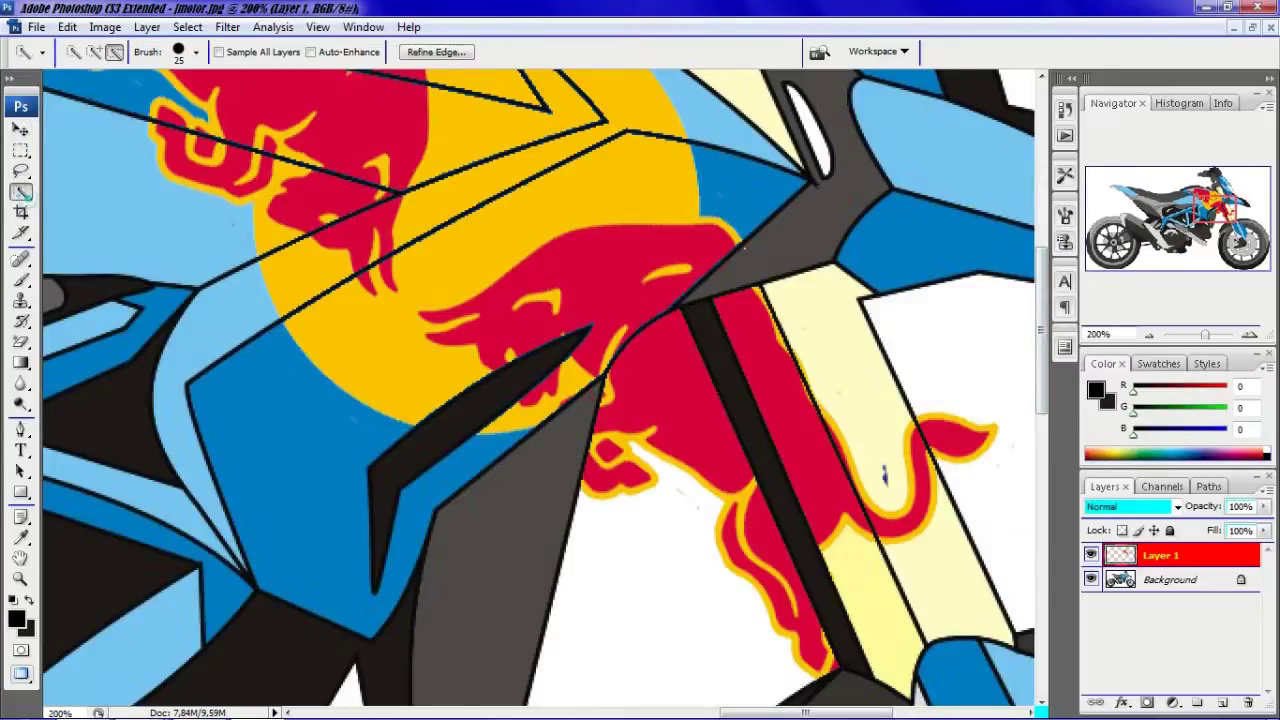
pyautogui.moveTo(790, 440); pyautogui.dragTo(500, 310)
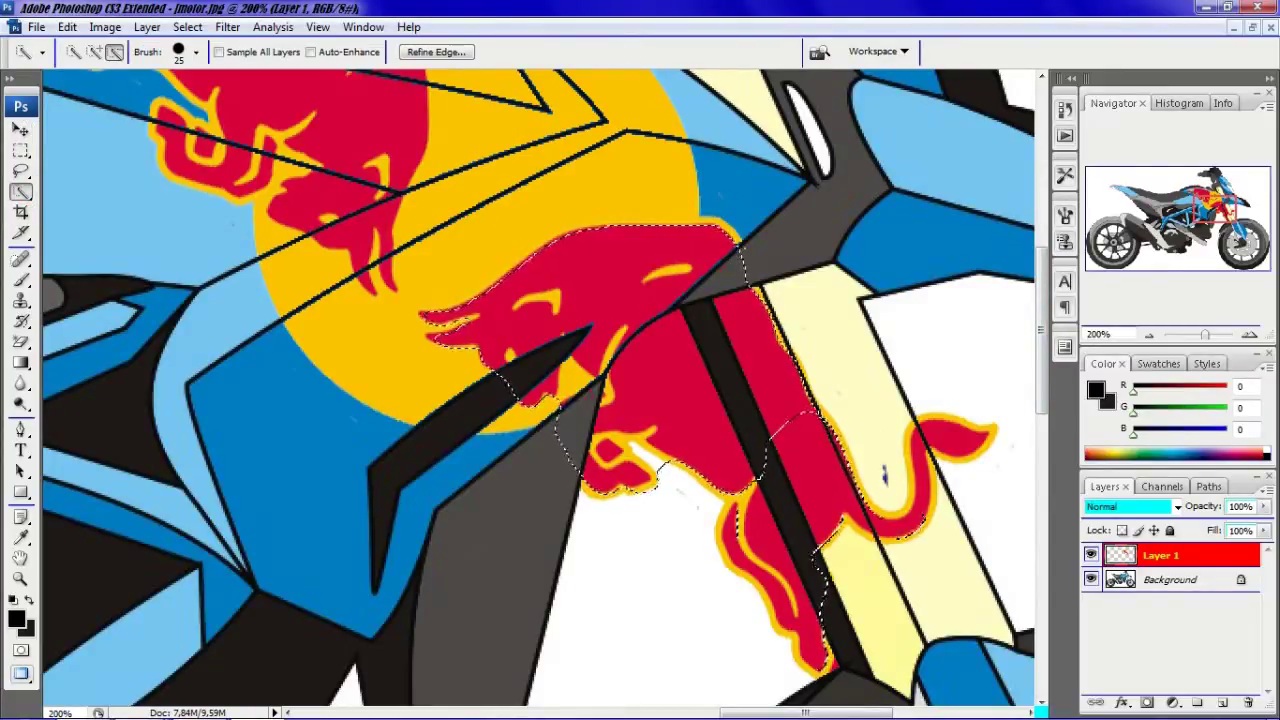
pyautogui.click(114, 52)
pyautogui.moveTo(455, 325); pyautogui.dragTo(560, 290)
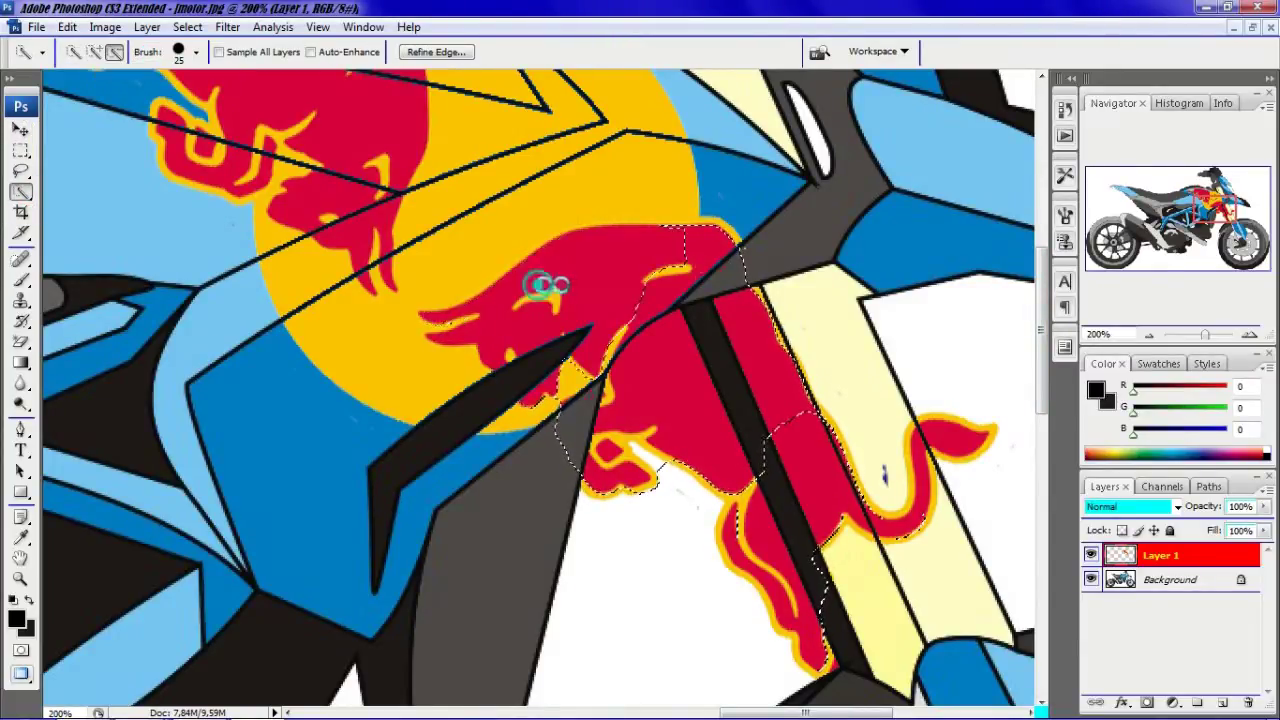
pyautogui.moveTo(738, 265); pyautogui.dragTo(742, 245)
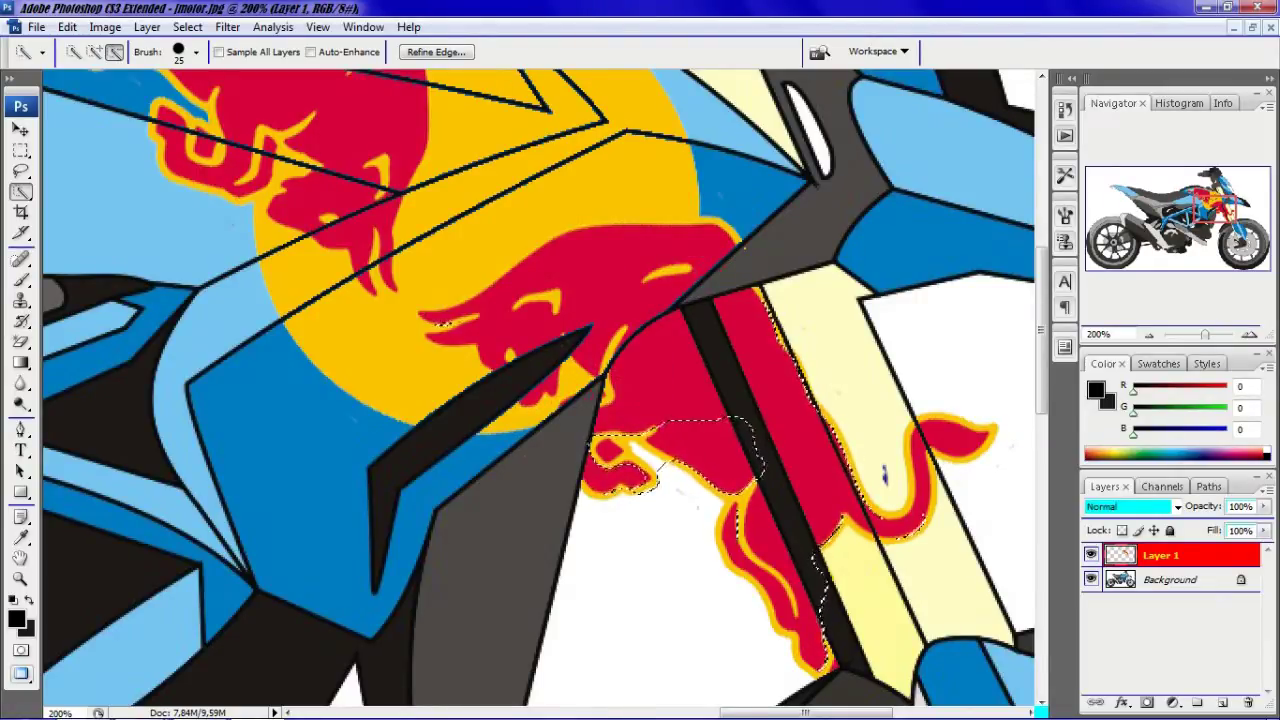
pyautogui.click(94, 52)
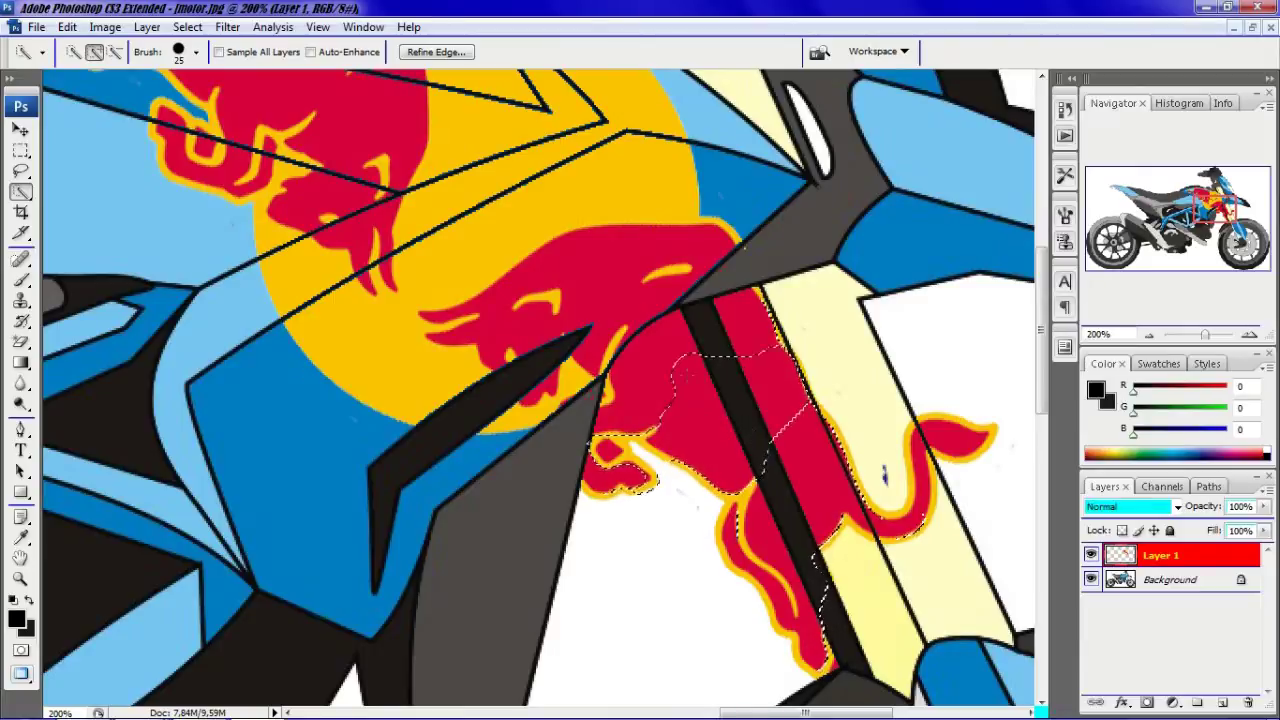
pyautogui.moveTo(663, 357); pyautogui.dragTo(605, 395)
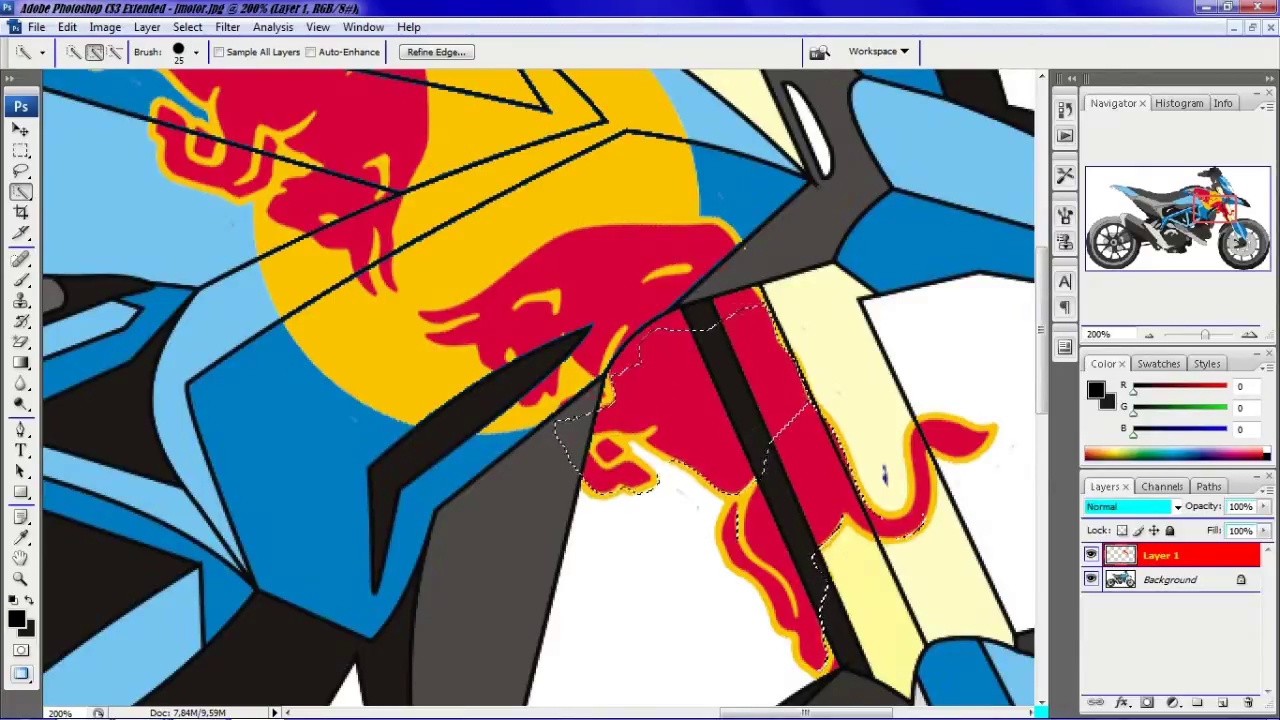
pyautogui.click(634, 357)
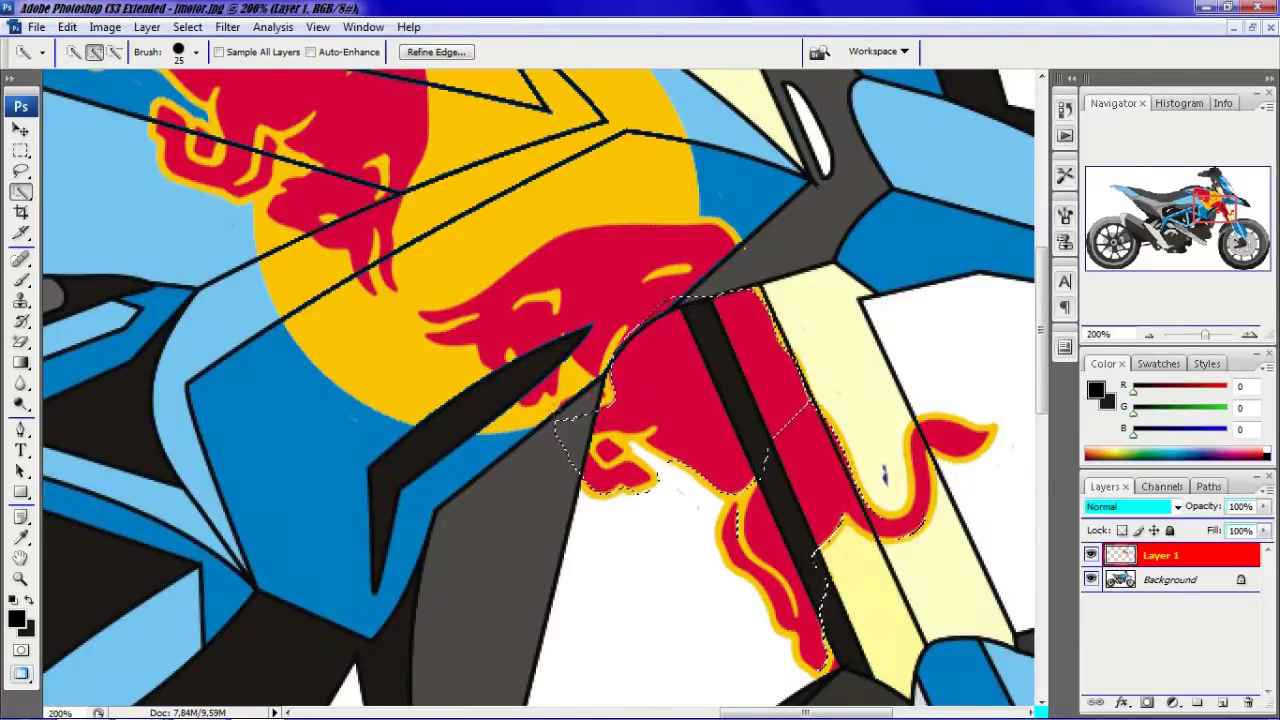
pyautogui.click(115, 52)
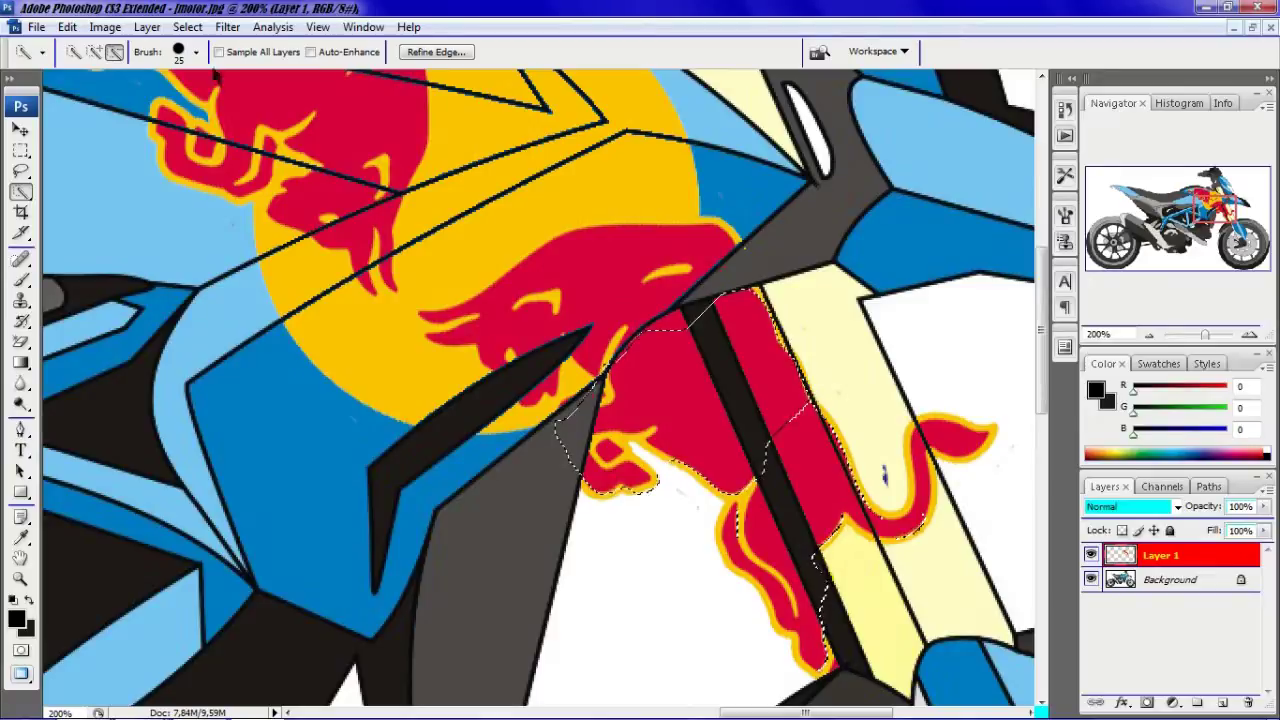
pyautogui.click(95, 52)
# Refine the bull selection's remaining red and top sliver, then test-move it and undo.
pyautogui.hotkey('ctrl', '+')
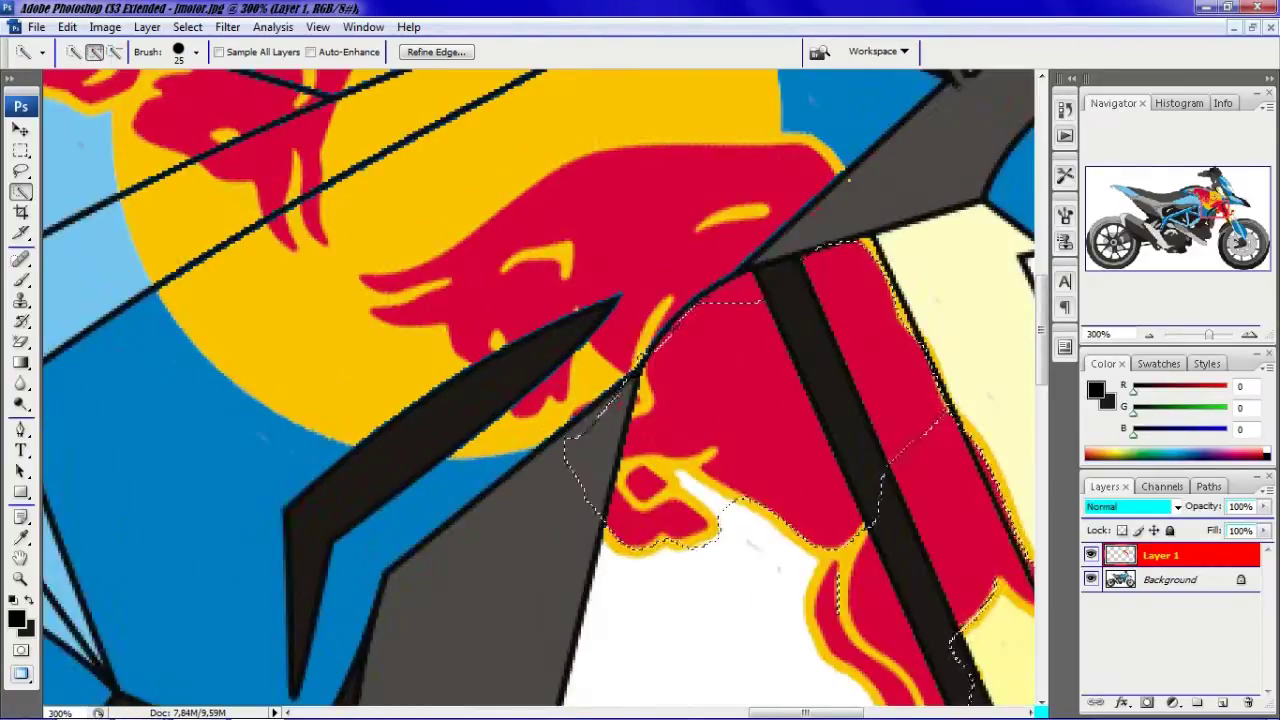
pyautogui.click(720, 294)
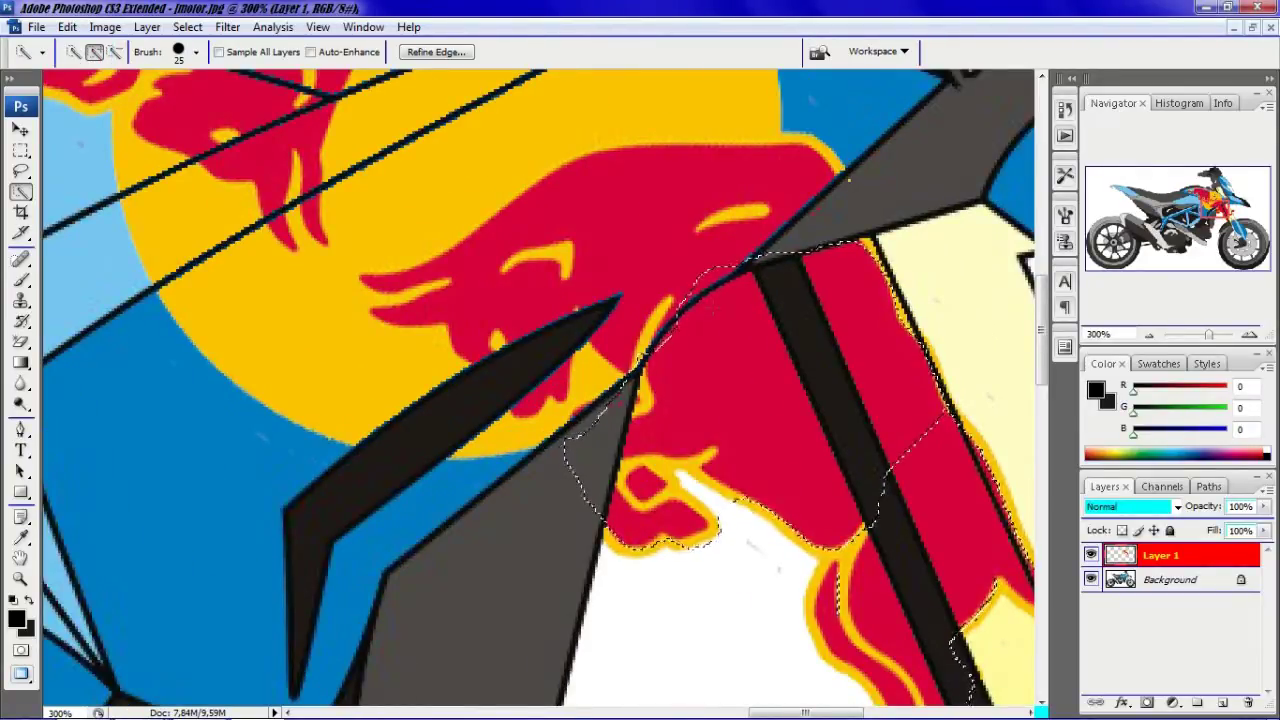
pyautogui.click(115, 52)
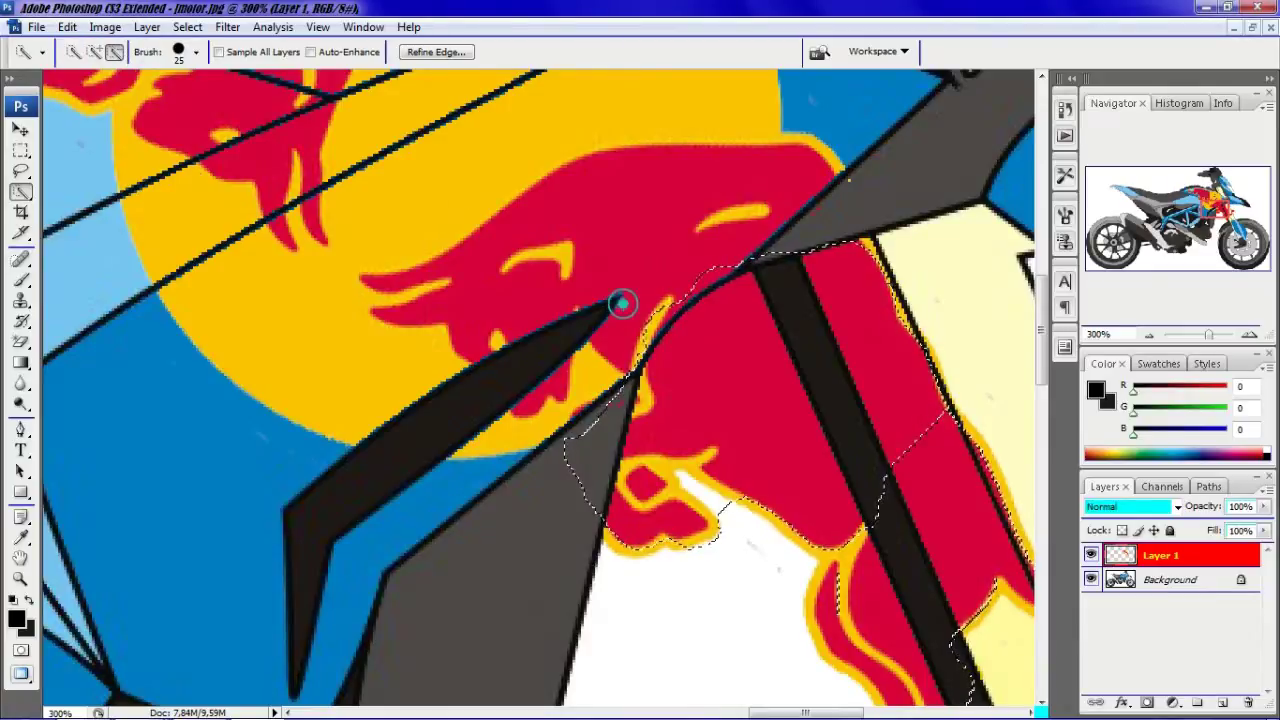
pyautogui.click(678, 266)
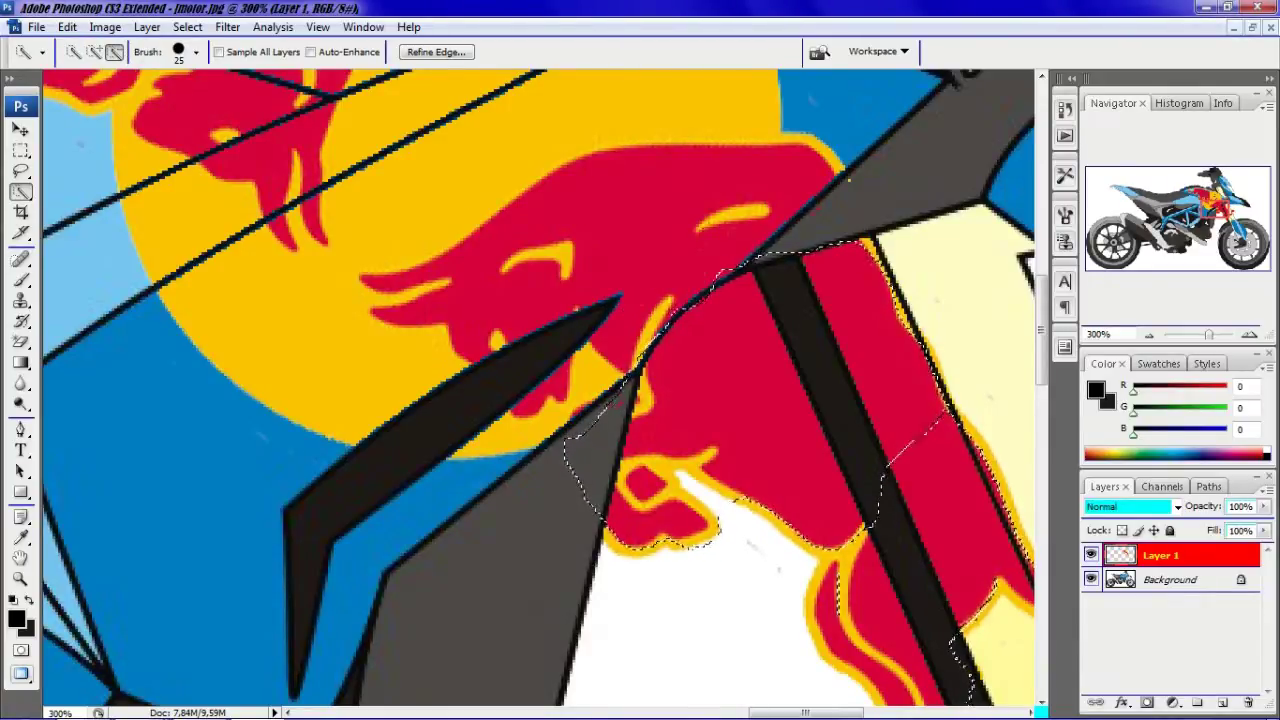
pyautogui.press('v')
pyautogui.moveTo(894, 423); pyautogui.dragTo(930, 490)
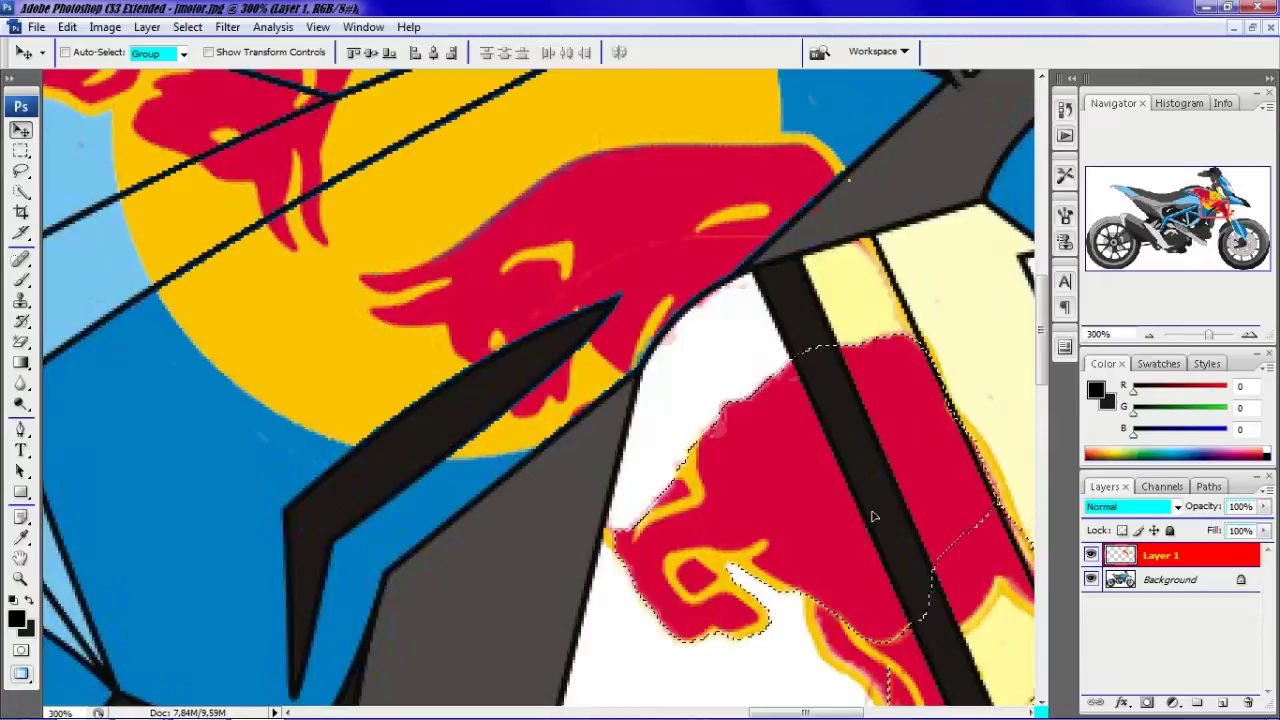
pyautogui.hotkey('ctrl', 'z')
# Extend the bull selection over the cream area, lower body and red tail.
pyautogui.click(21, 191)
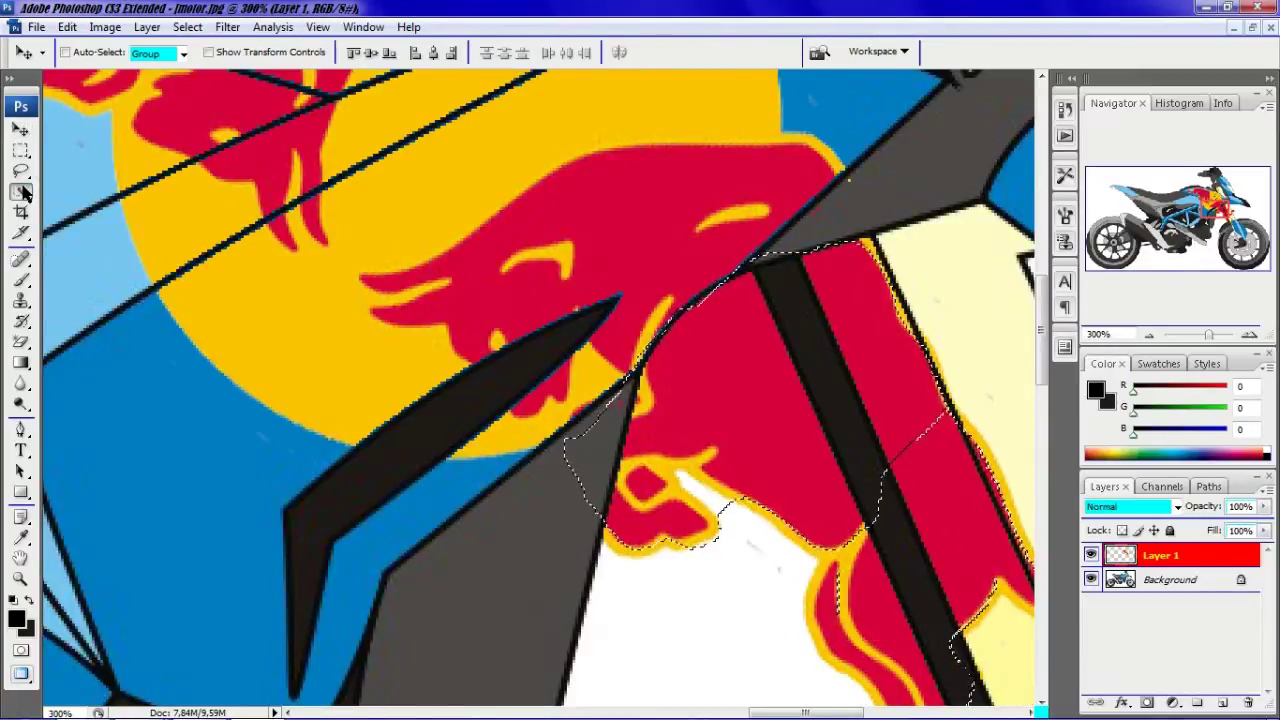
pyautogui.moveTo(943, 395); pyautogui.dragTo(936, 488)
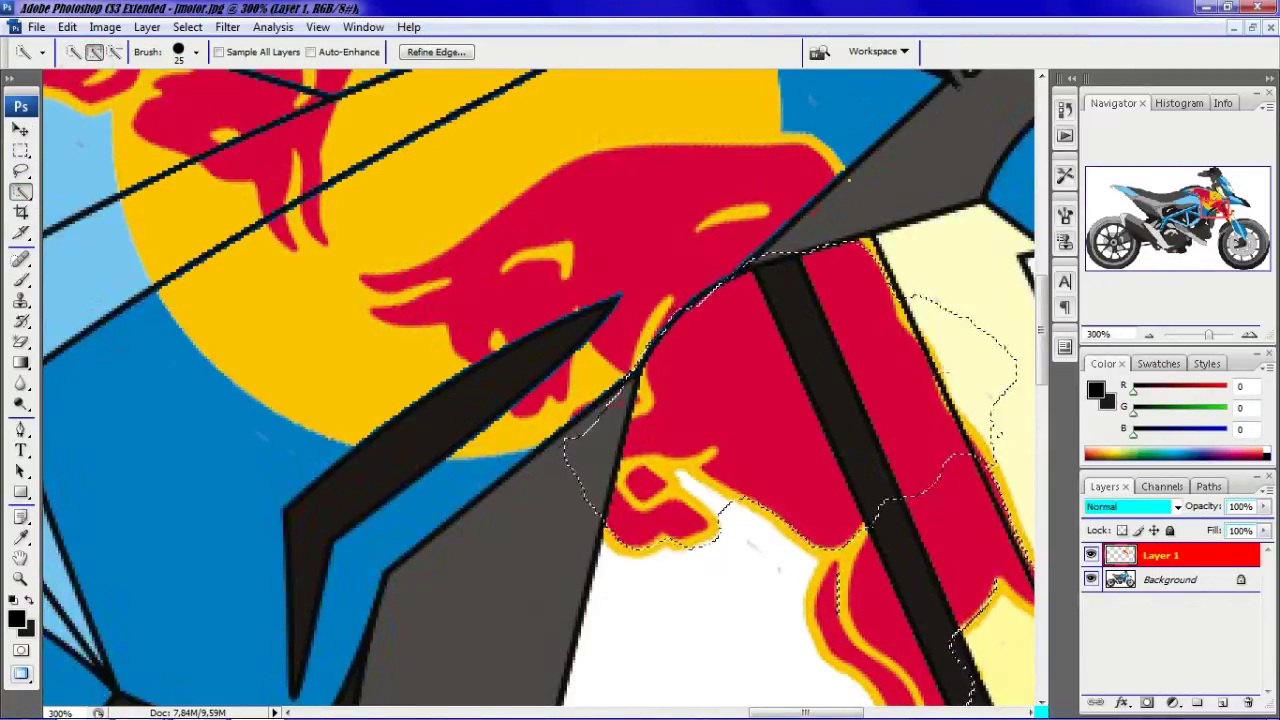
pyautogui.moveTo(936, 488)
pyautogui.mouseDown()
pyautogui.moveTo(830, 692)
pyautogui.moveTo(832, 667)
pyautogui.mouseUp()
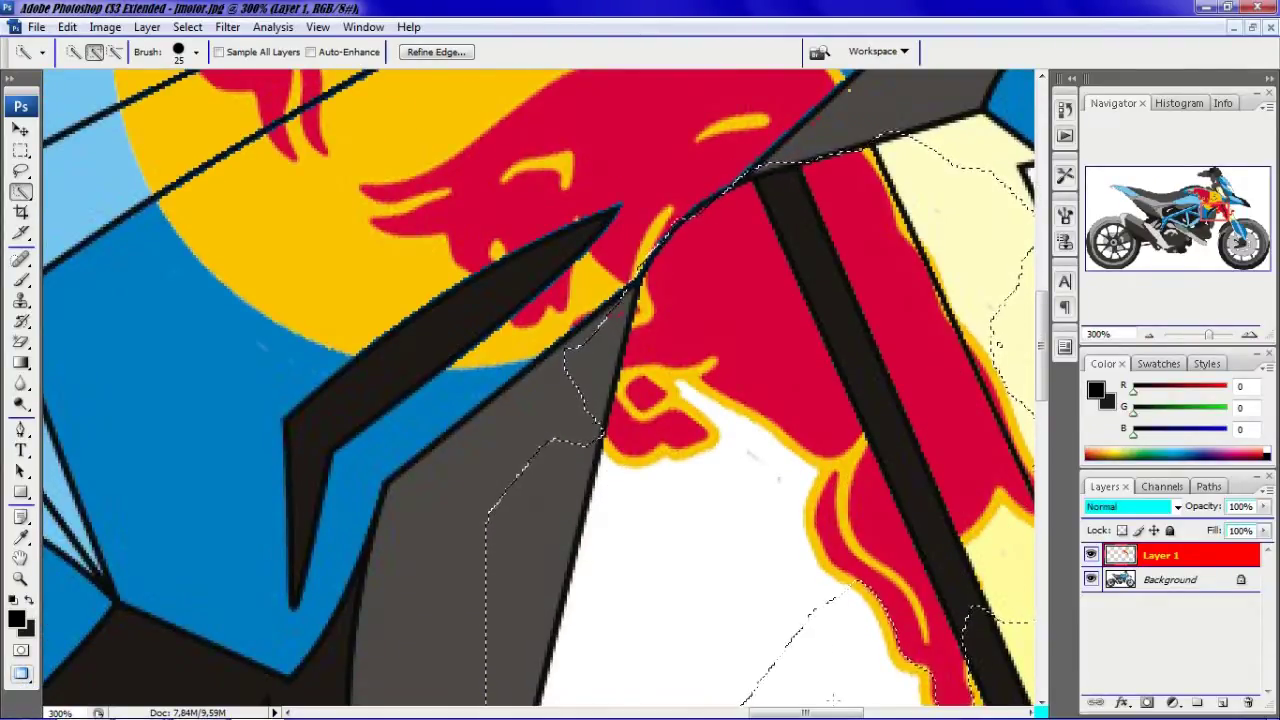
pyautogui.hscroll(3, 800, 428)
pyautogui.scroll(-3, 750, 400)
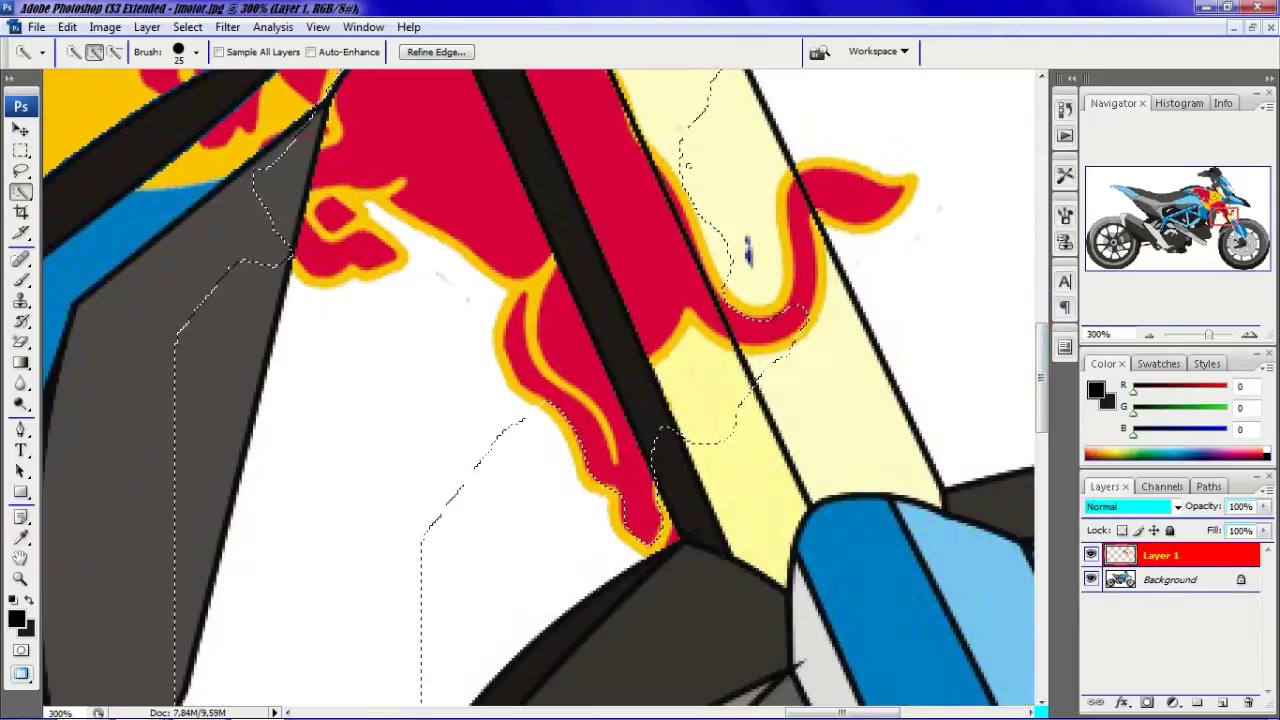
pyautogui.click(880, 195)
pyautogui.click(934, 166)
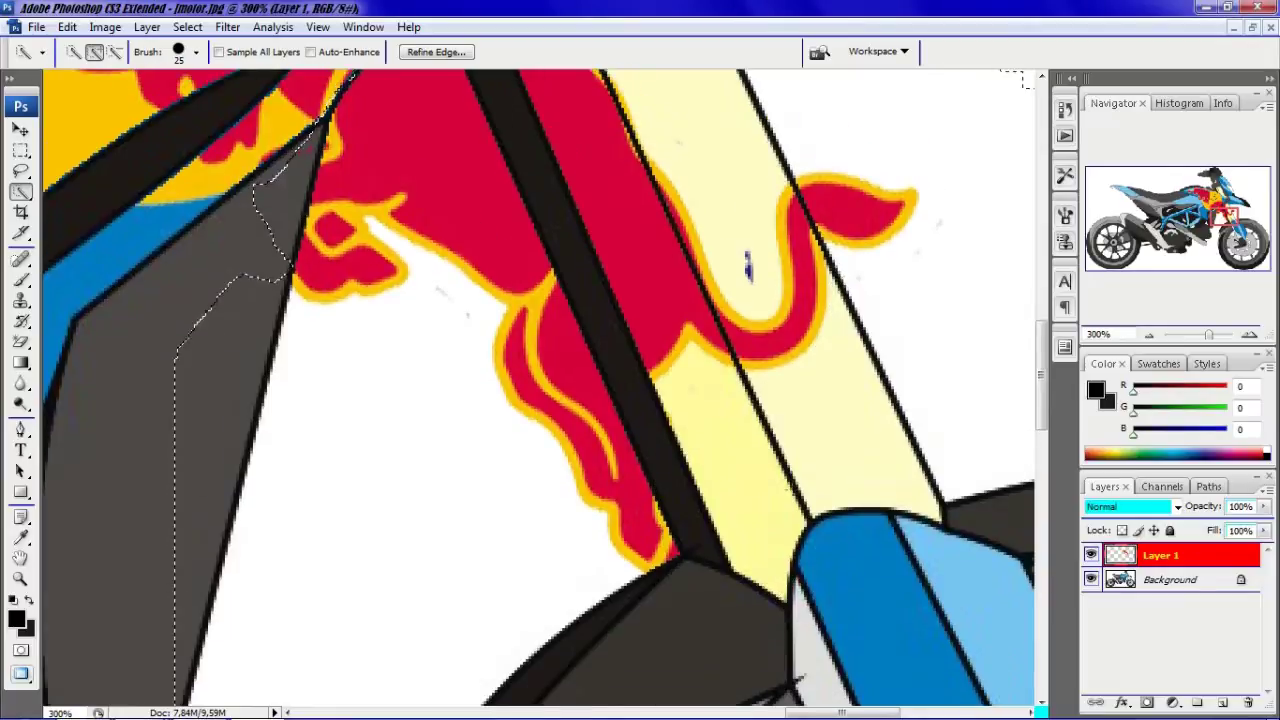
pyautogui.scroll(3, 598, 552)
# Move the selected bull off the front fork onto the tank and zoom out to the whole bike.
pyautogui.press('v')
pyautogui.moveTo(1012, 437); pyautogui.dragTo(909, 400)
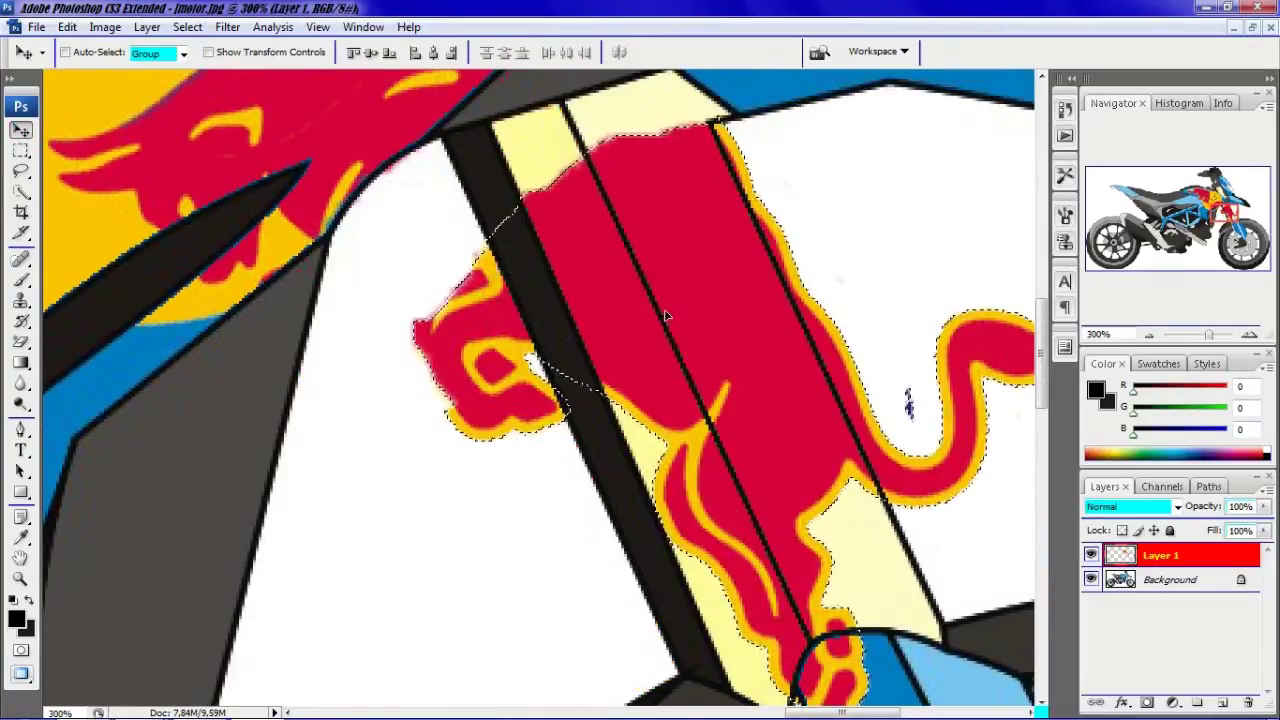
pyautogui.hotkey('ctrl', 'alt', '0')
pyautogui.hotkey('ctrl', '-')
pyautogui.hotkey('ctrl', '-')
pyautogui.hscroll(-3, 805, 290)
# Open the coc.jpg Clash of Clans banner image from My Documents.
pyautogui.click(36, 27)
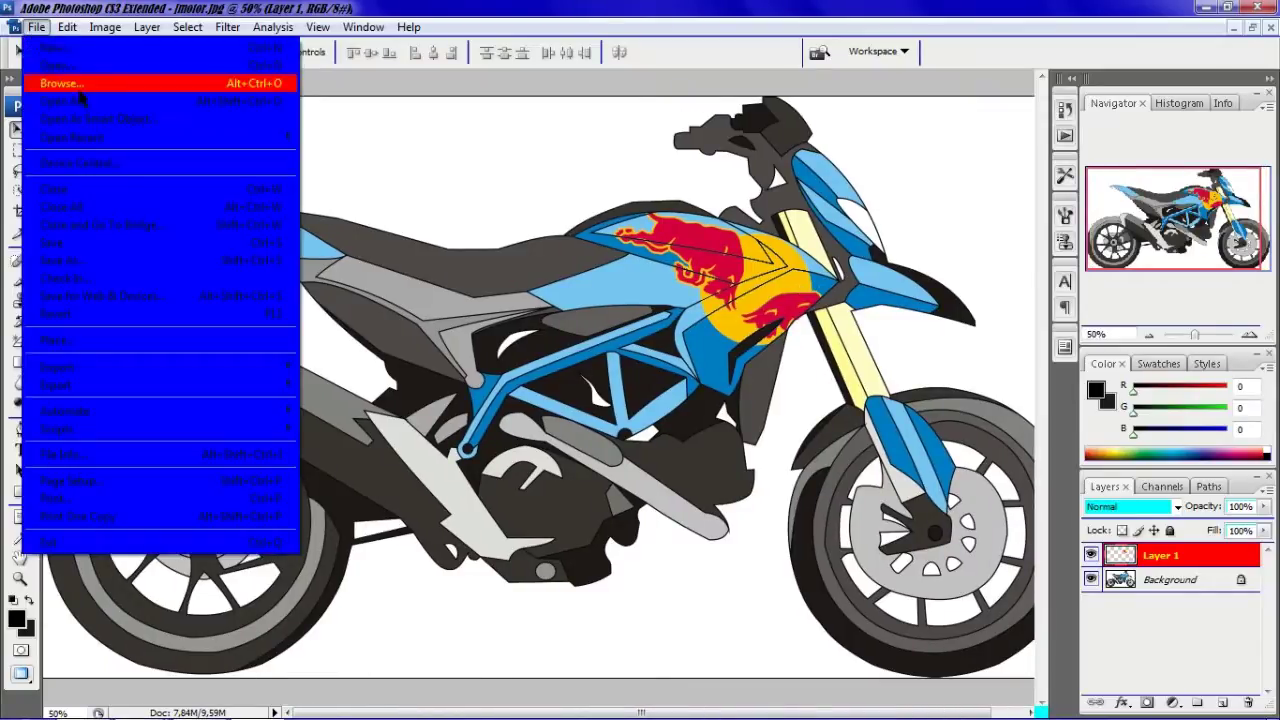
pyautogui.click(60, 62)
pyautogui.click(814, 225)
pyautogui.press('Down')
pyautogui.press('Down')
pyautogui.press('Down')
pyautogui.press('Left')
pyautogui.press('Left')
pyautogui.press('Up')
pyautogui.press('Up')
pyautogui.press('Up')
pyautogui.press('Up')
pyautogui.press('Right')
pyautogui.press('Up')
pyautogui.press('Down')
pyautogui.press('Return')
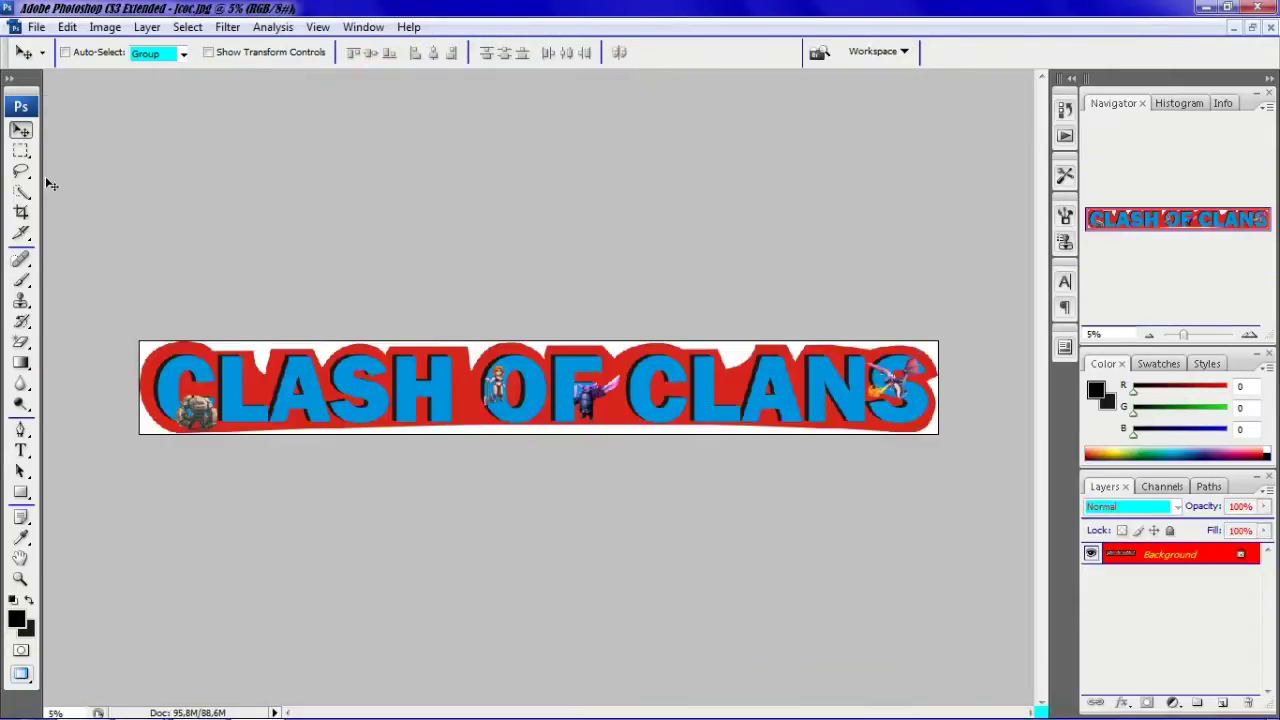
# Unlock the banner's background and Magic Erase the white areas above and below it.
pyautogui.moveTo(22, 340); pyautogui.dragTo(130, 374)
pyautogui.doubleClick(1240, 560)
pyautogui.click(790, 220)
pyautogui.click(738, 352)
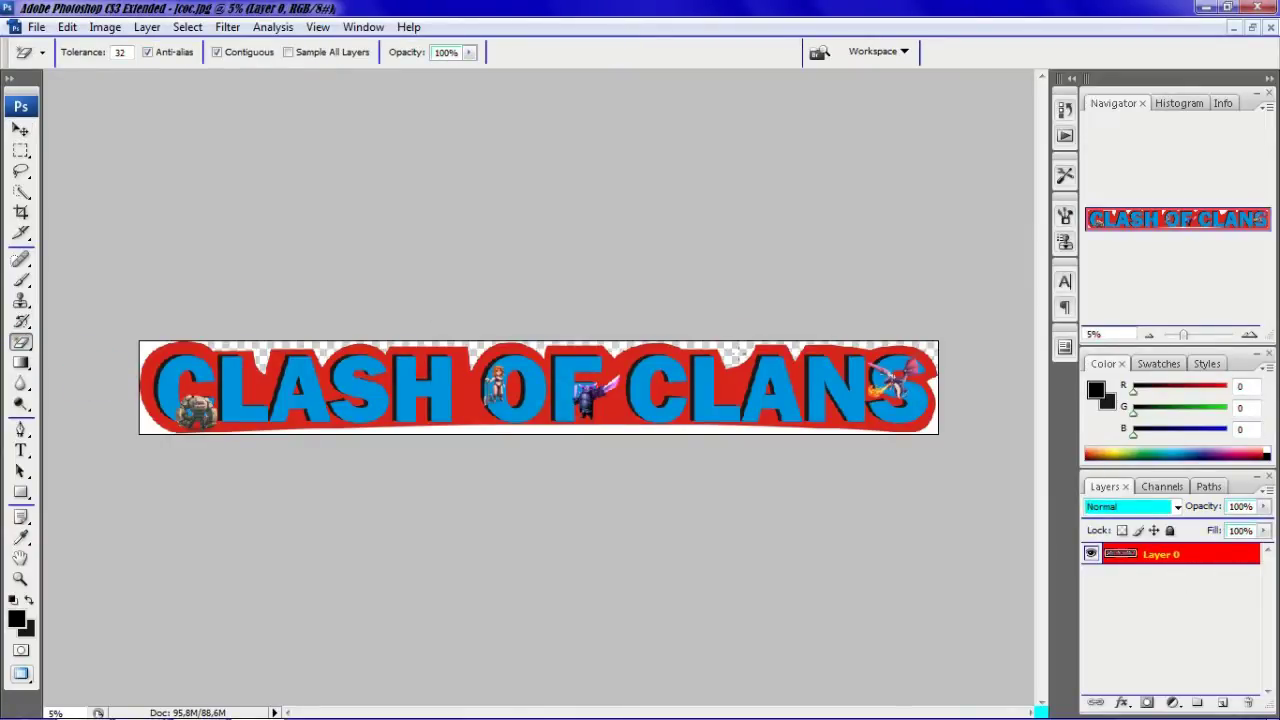
pyautogui.click(147, 428)
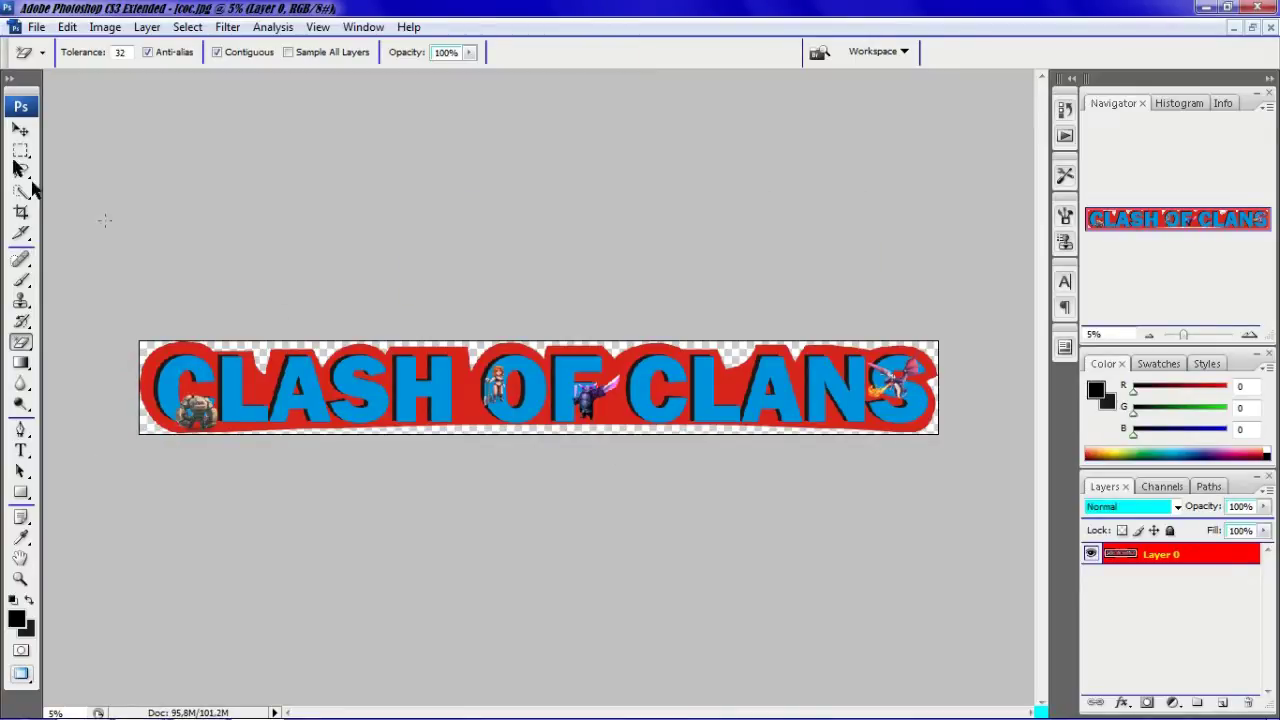
# Drag the erased banner into the motorbike document as Layer 2.
pyautogui.click(20, 130)
pyautogui.click(1252, 27)
pyautogui.moveTo(785, 138); pyautogui.dragTo(520, 340)
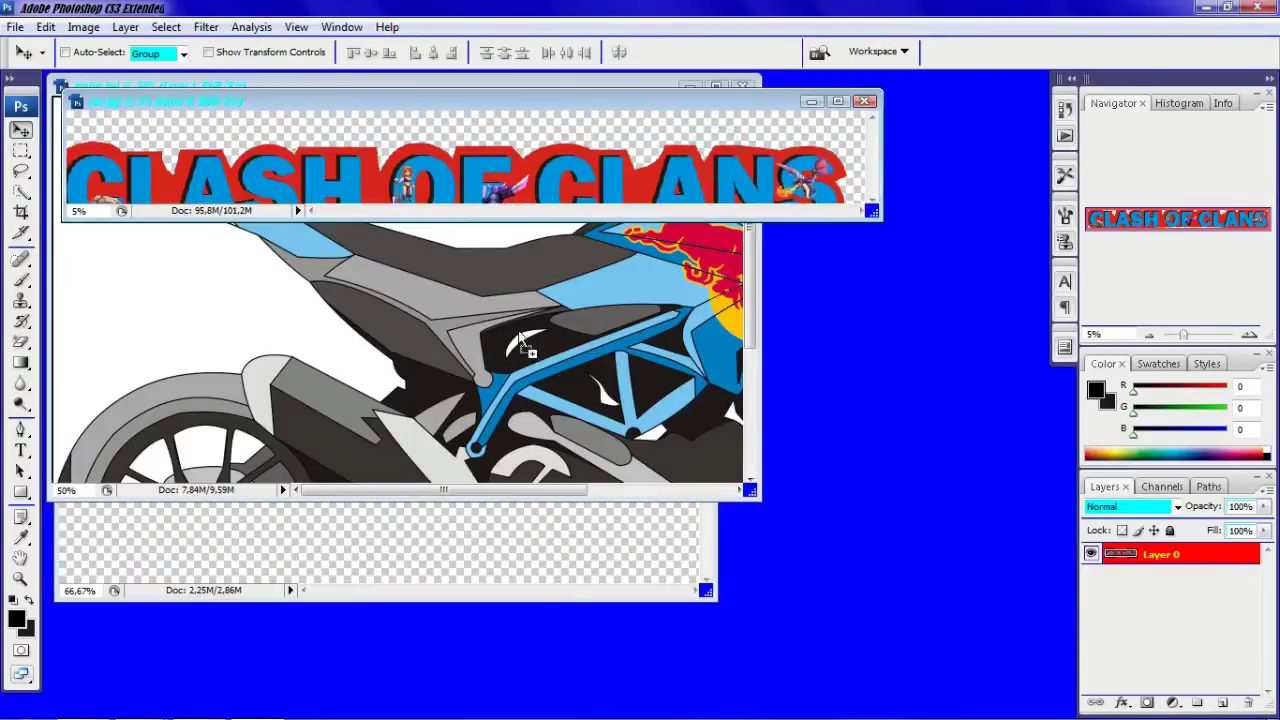
pyautogui.click(716, 85)
pyautogui.click(20, 195)
pyautogui.rightClick(541, 296)
pyautogui.click(600, 457)
# Scale the banner to 3.3% × 4.1% and place it on the side panel below the seat.
pyautogui.hotkey('ctrl', '-')
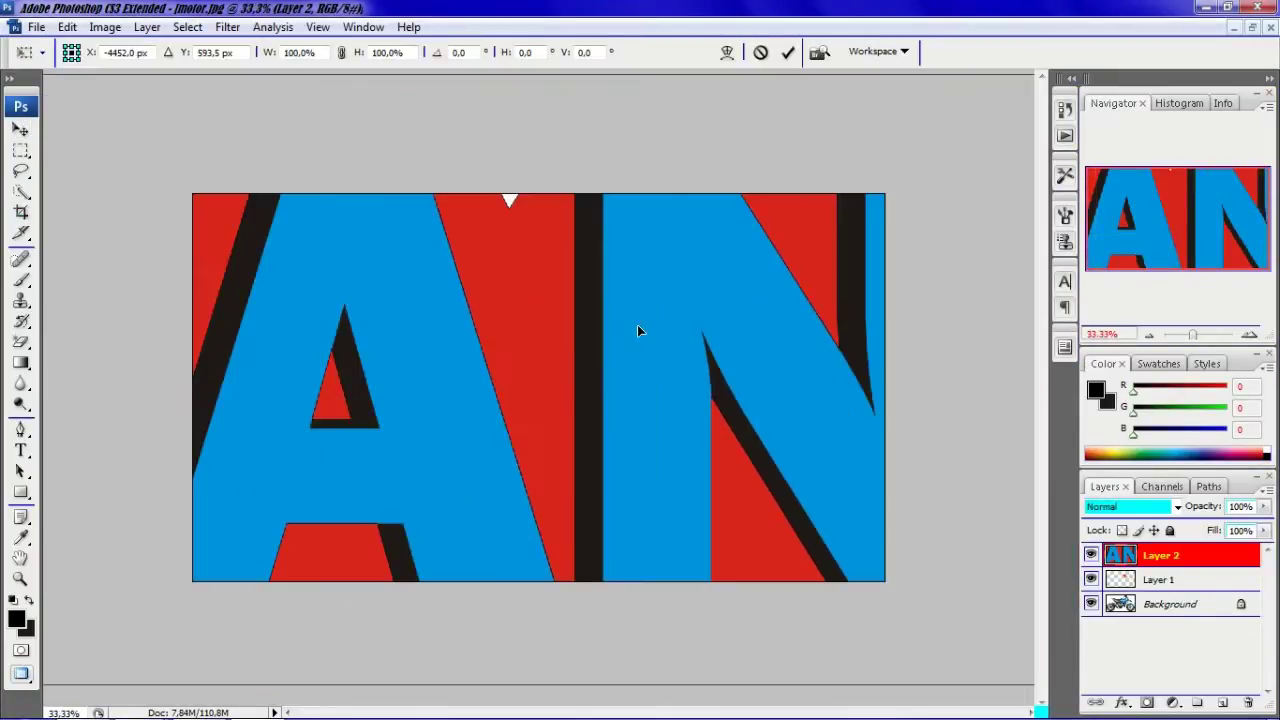
pyautogui.moveTo(637, 324); pyautogui.dragTo(478, 352)
pyautogui.moveTo(972, 232); pyautogui.dragTo(673, 365)
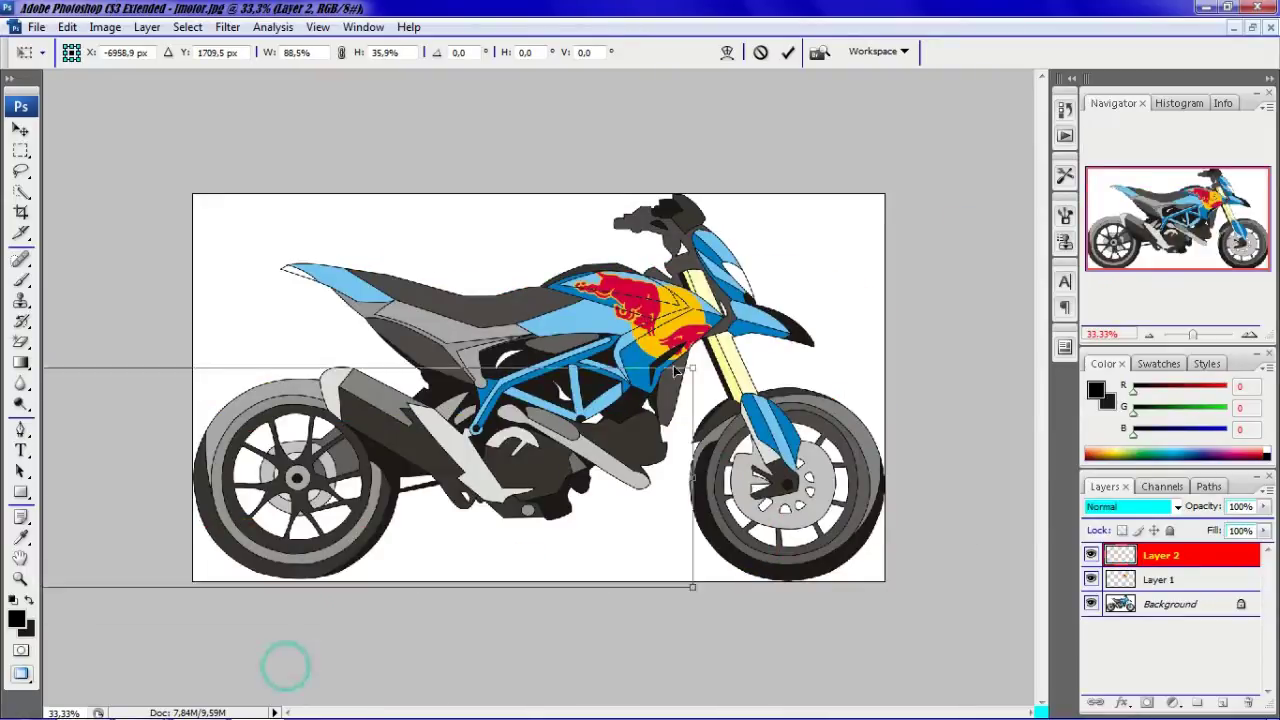
pyautogui.moveTo(692, 368)
pyautogui.mouseDown()
pyautogui.moveTo(282, 489)
pyautogui.moveTo(810, 313)
pyautogui.mouseUp()
pyautogui.moveTo(938, 276); pyautogui.dragTo(956, 328)
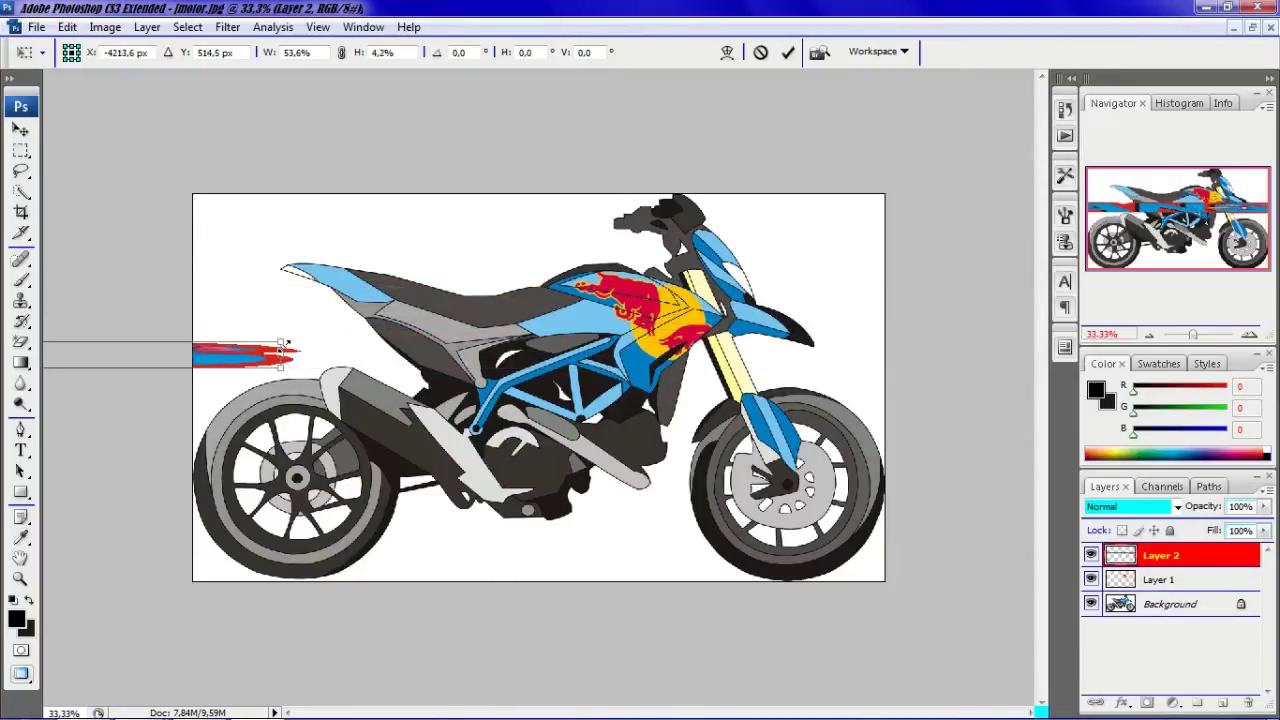
pyautogui.moveTo(956, 328)
pyautogui.mouseDown()
pyautogui.moveTo(1010, 391)
pyautogui.moveTo(902, 323)
pyautogui.moveTo(153, 331)
pyautogui.mouseUp()
pyautogui.moveTo(70, 372); pyautogui.dragTo(744, 372)
pyautogui.moveTo(838, 334); pyautogui.dragTo(549, 349)
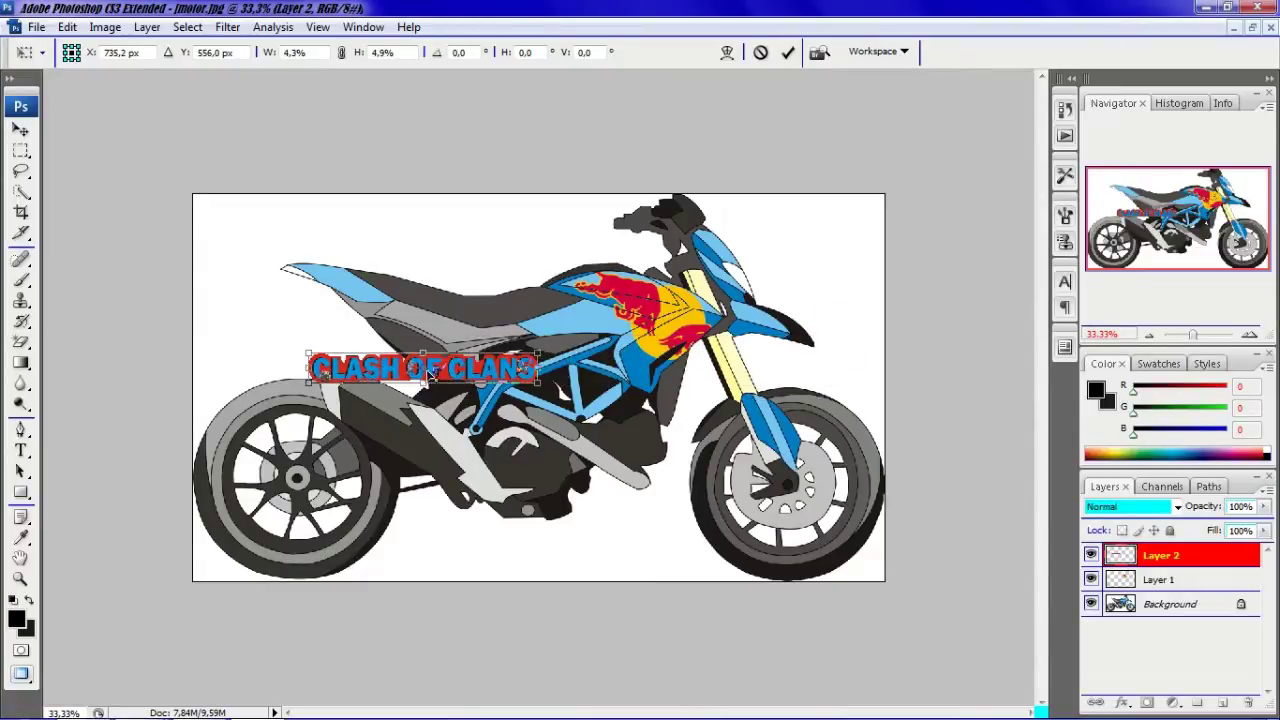
pyautogui.moveTo(549, 368); pyautogui.dragTo(485, 358)
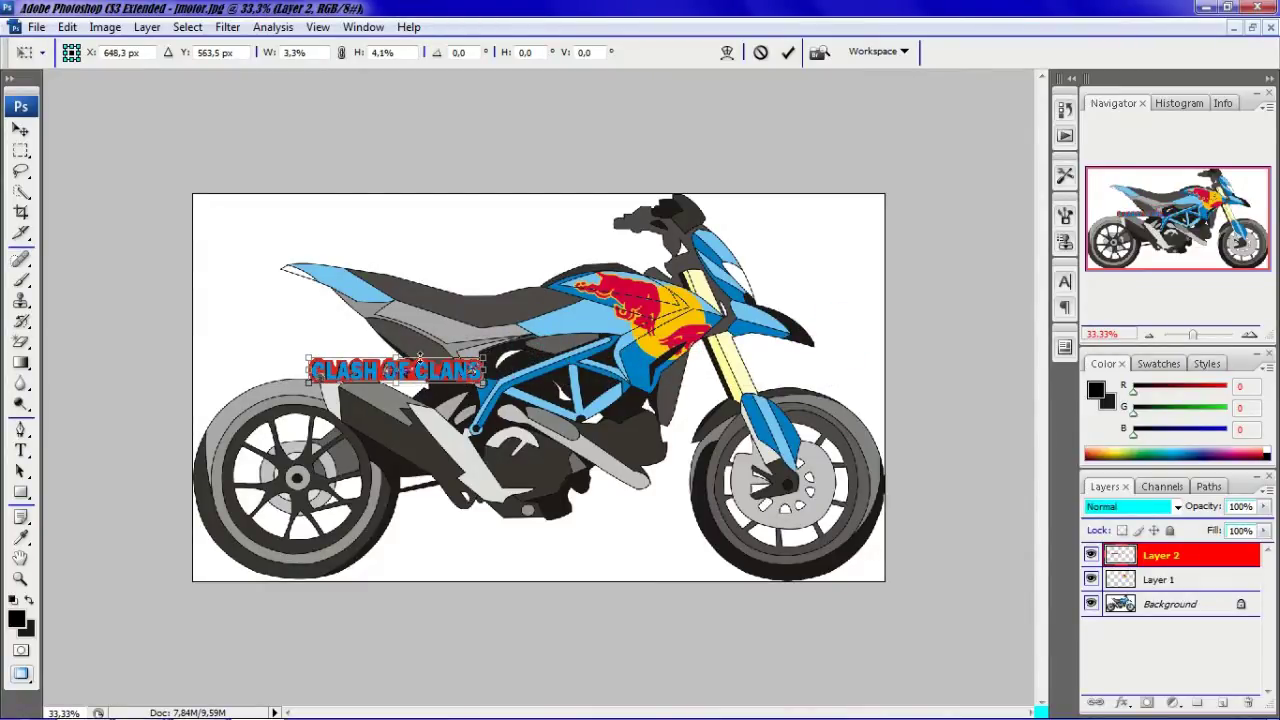
pyautogui.hotkey('ctrl', '+')
pyautogui.press('v')
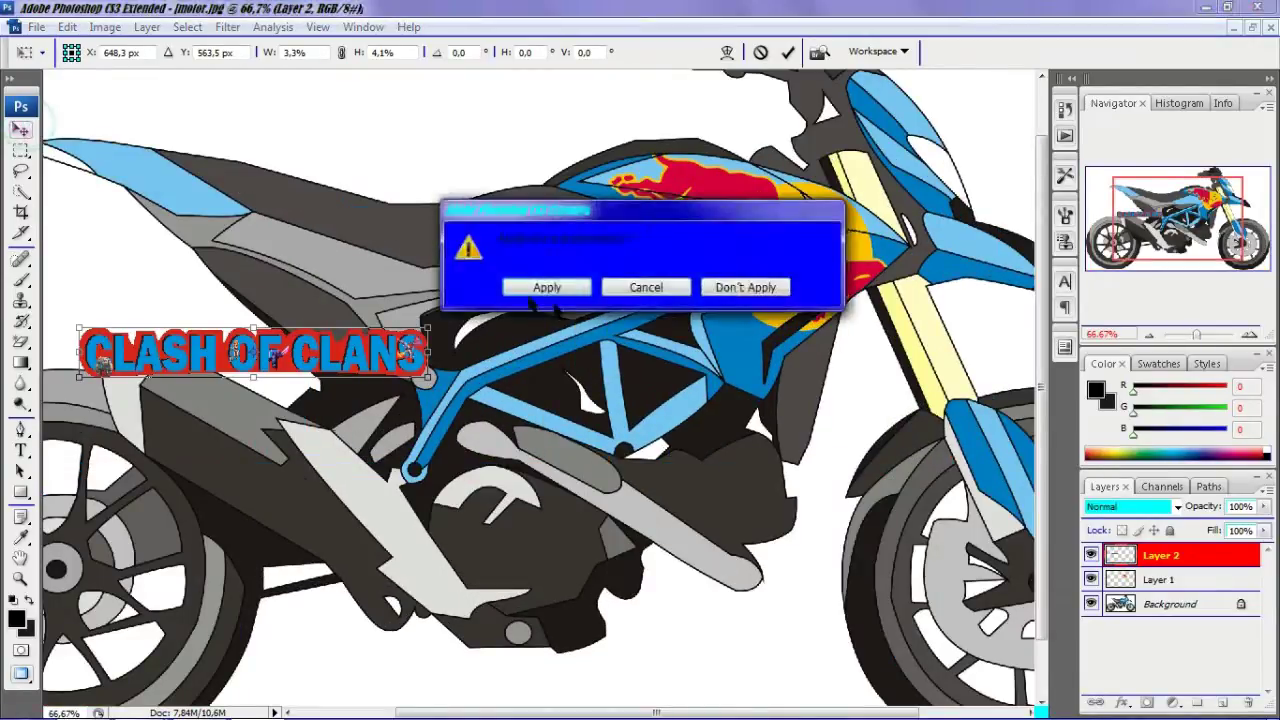
pyautogui.press('Return')
# Move the Clash of Clans banner (Layer 2) up onto the bike's rear panel.
pyautogui.moveTo(297, 358); pyautogui.dragTo(497, 247)
pyautogui.rightClick(494, 242)
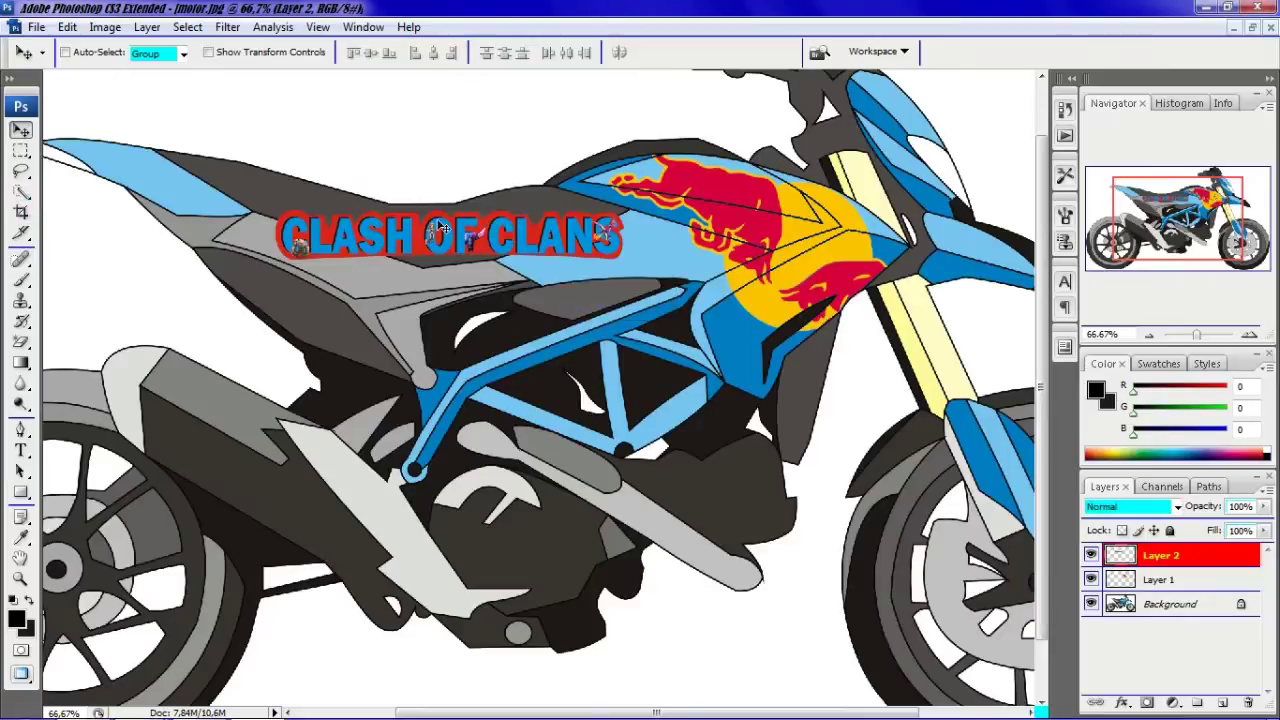
pyautogui.rightClick(434, 218)
pyautogui.rightClick(383, 250)
pyautogui.click(21, 190)
pyautogui.click(21, 190)
pyautogui.rightClick(434, 227)
# Free-transform the banner: rotate it to 21.2°, enlarge it, and fit it along the rear panel.
pyautogui.click(490, 406)
pyautogui.moveTo(615, 266)
pyautogui.mouseDown()
pyautogui.moveTo(522, 228)
pyautogui.moveTo(537, 290)
pyautogui.mouseUp()
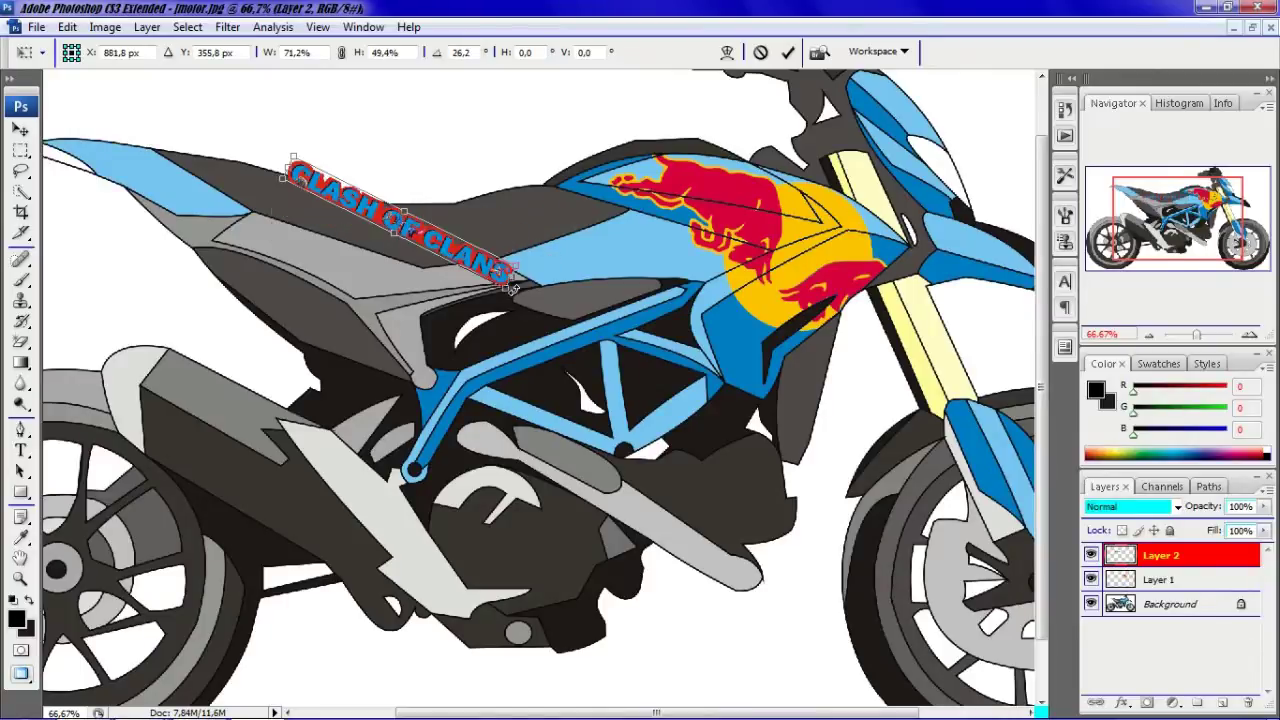
pyautogui.moveTo(453, 224)
pyautogui.mouseDown()
pyautogui.moveTo(368, 226)
pyautogui.moveTo(333, 255)
pyautogui.mouseUp()
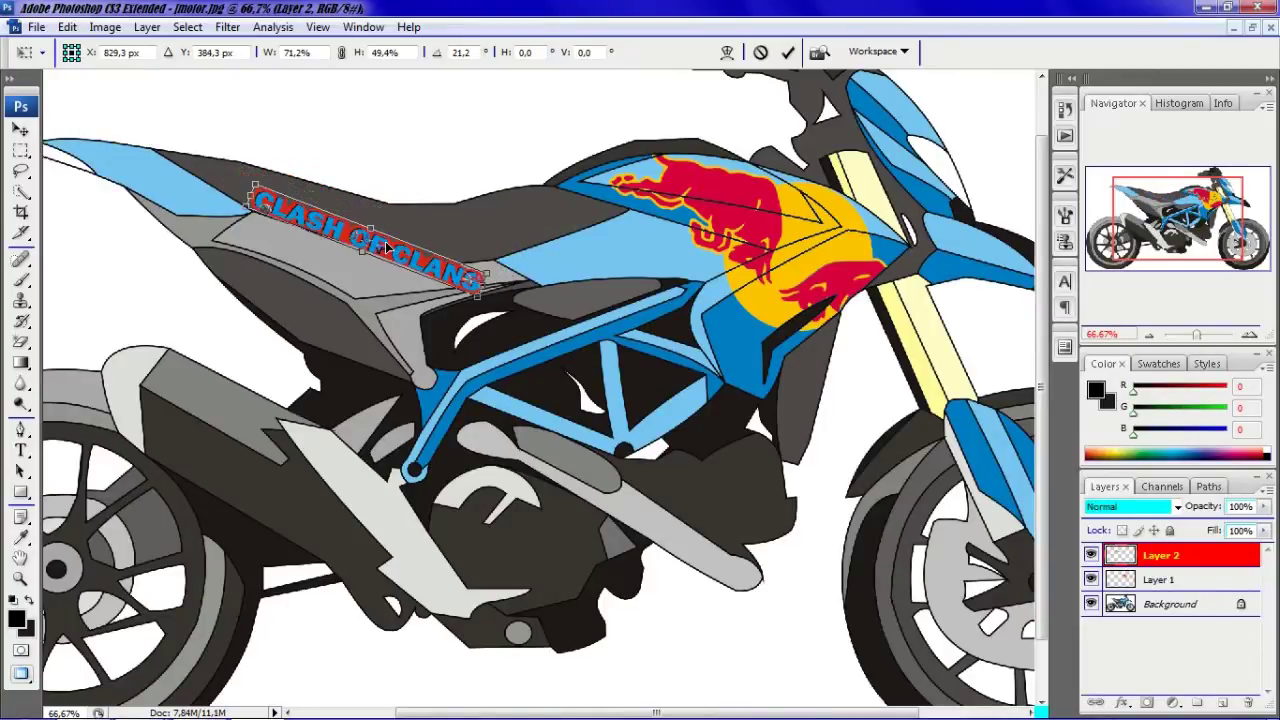
pyautogui.moveTo(430, 290); pyautogui.dragTo(477, 340)
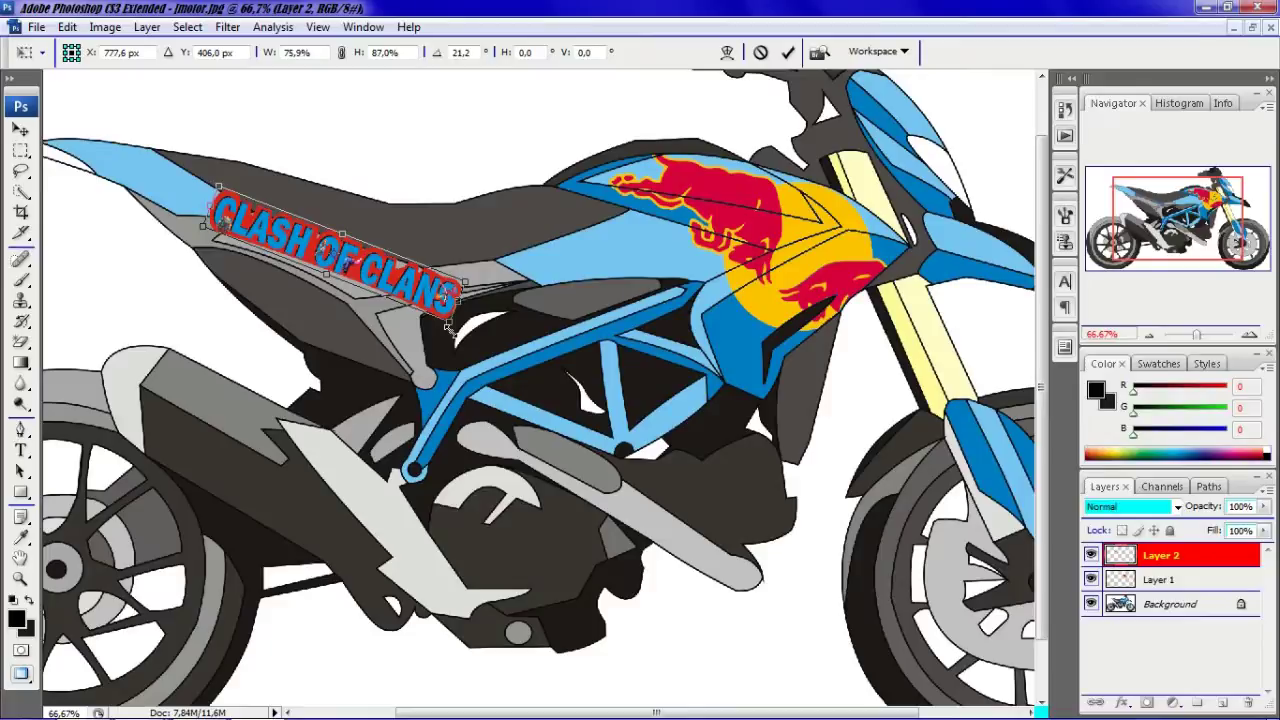
pyautogui.moveTo(377, 265); pyautogui.dragTo(339, 250)
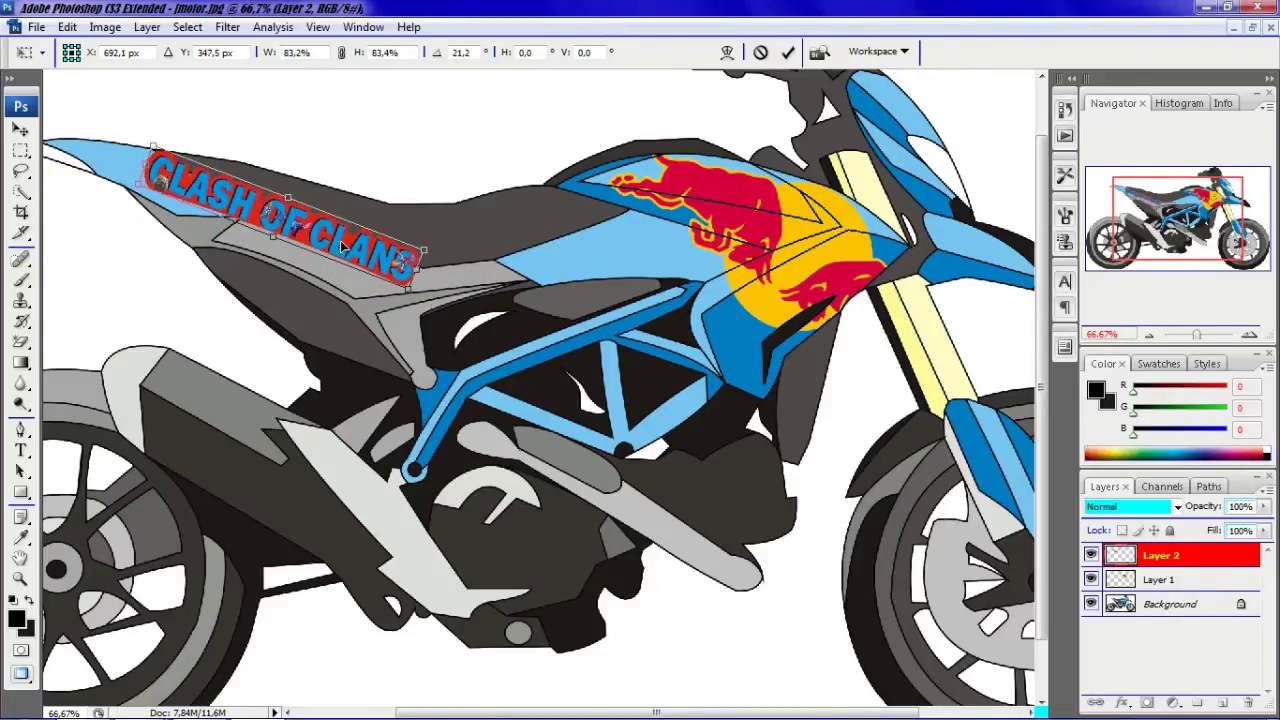
pyautogui.rightClick(339, 250)
pyautogui.click(18, 130)
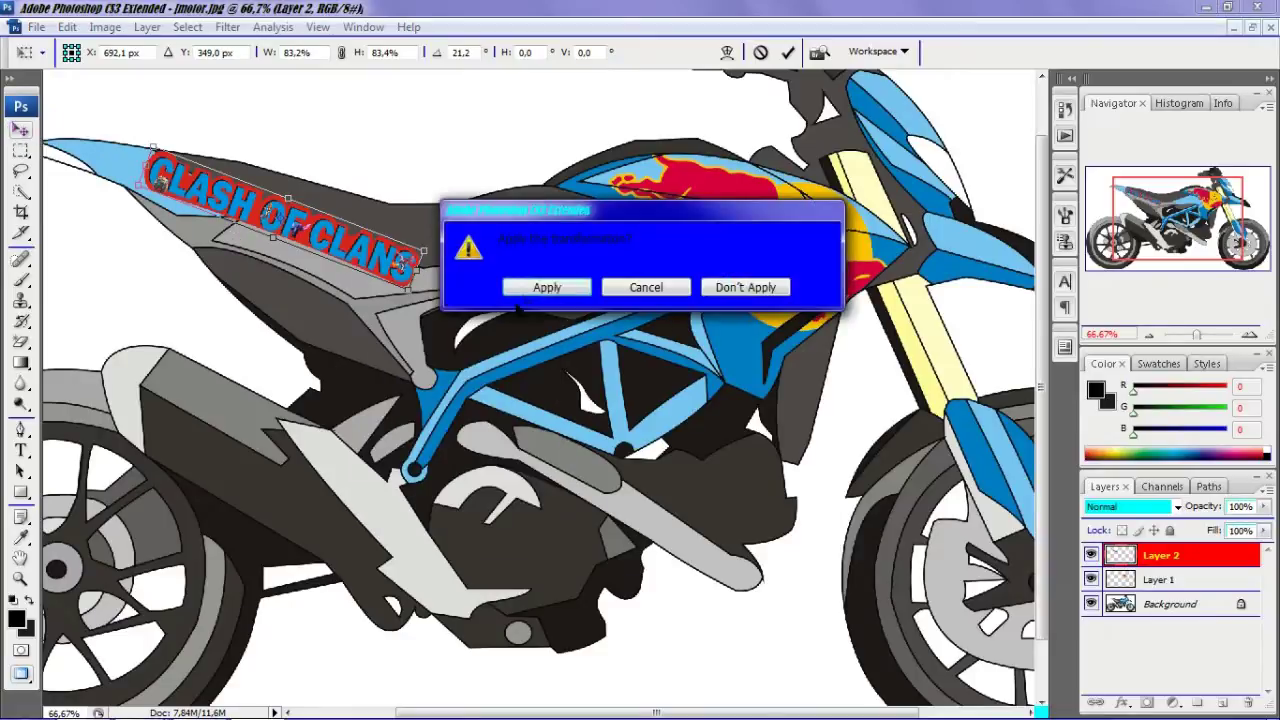
pyautogui.press('Return')
pyautogui.rightClick(347, 243)
pyautogui.click(25, 195)
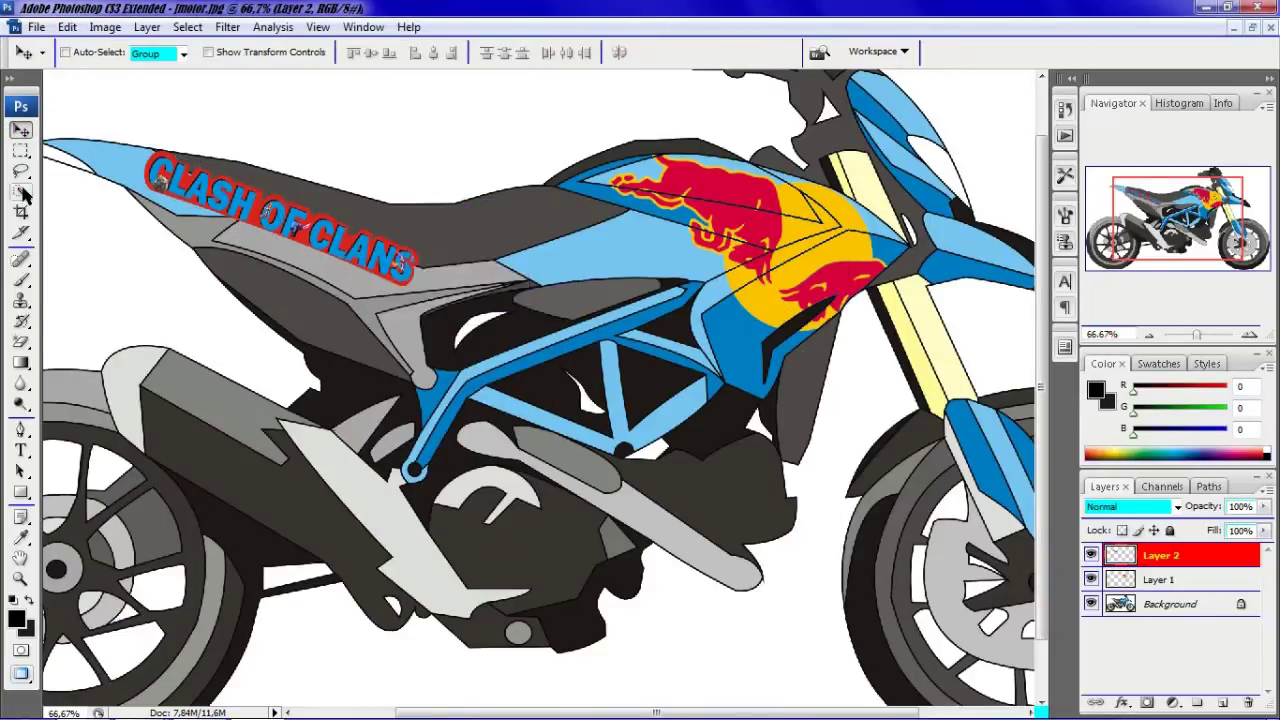
pyautogui.click(25, 195)
pyautogui.rightClick(298, 216)
# Set the banner's Blend If Underlying Layer black slider to 64 so dark paint shows through.
pyautogui.click(380, 250)
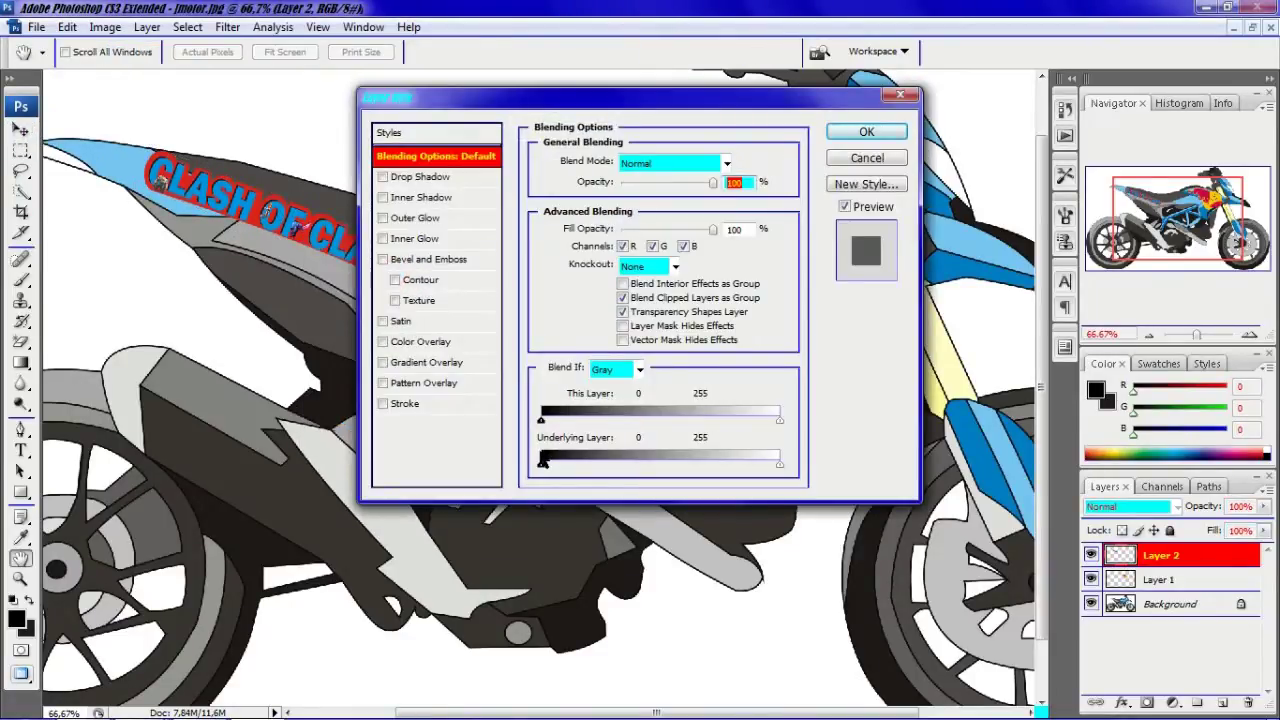
pyautogui.moveTo(565, 470); pyautogui.dragTo(637, 470)
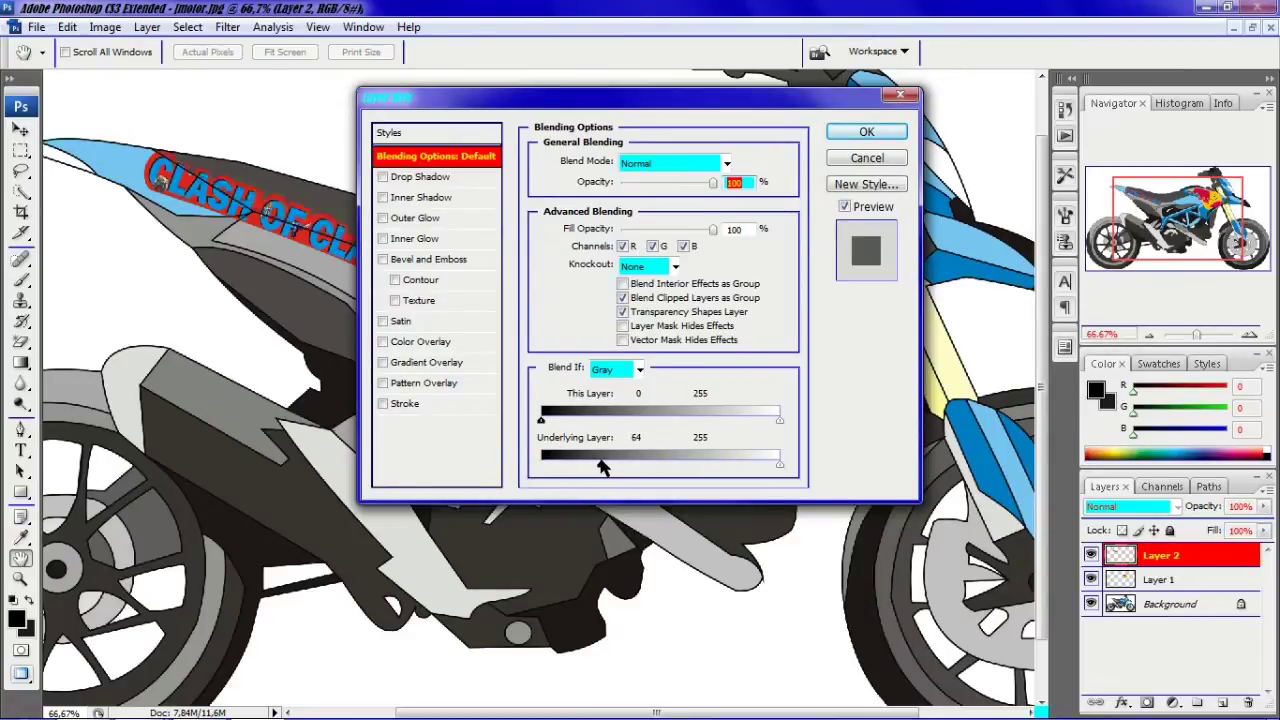
pyautogui.click(845, 131)
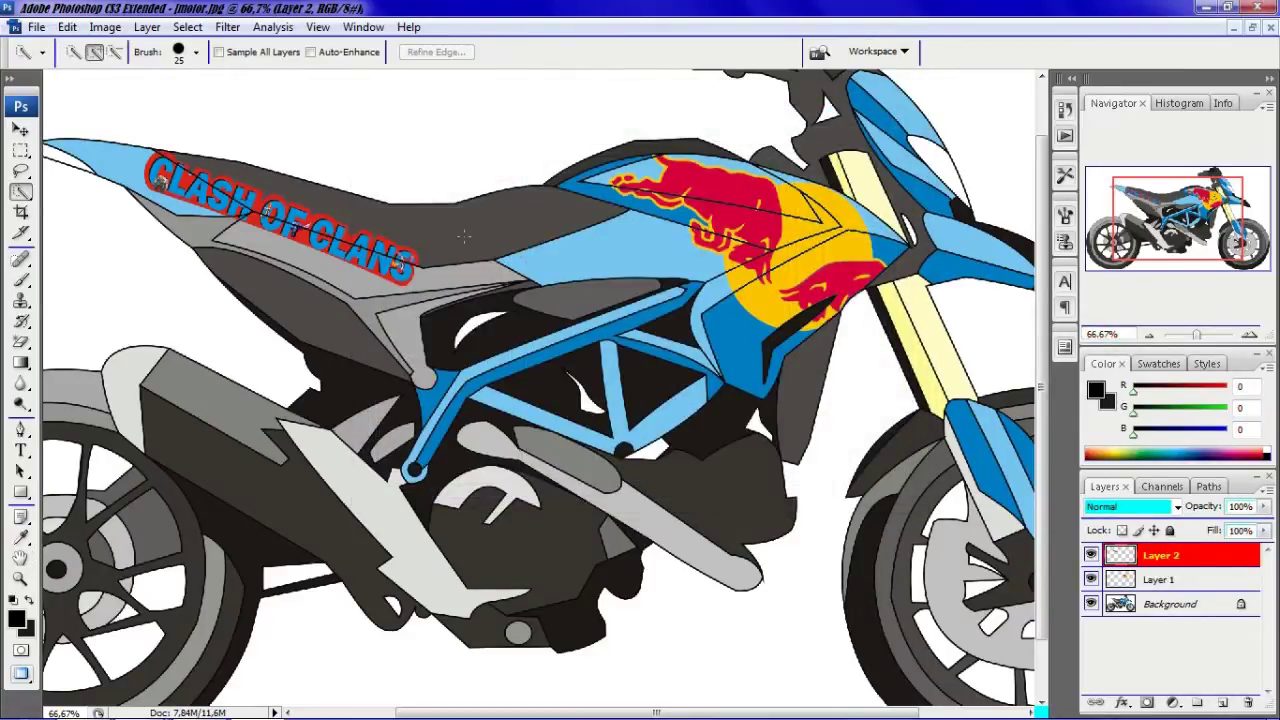
pyautogui.scroll(1, 515, 238)
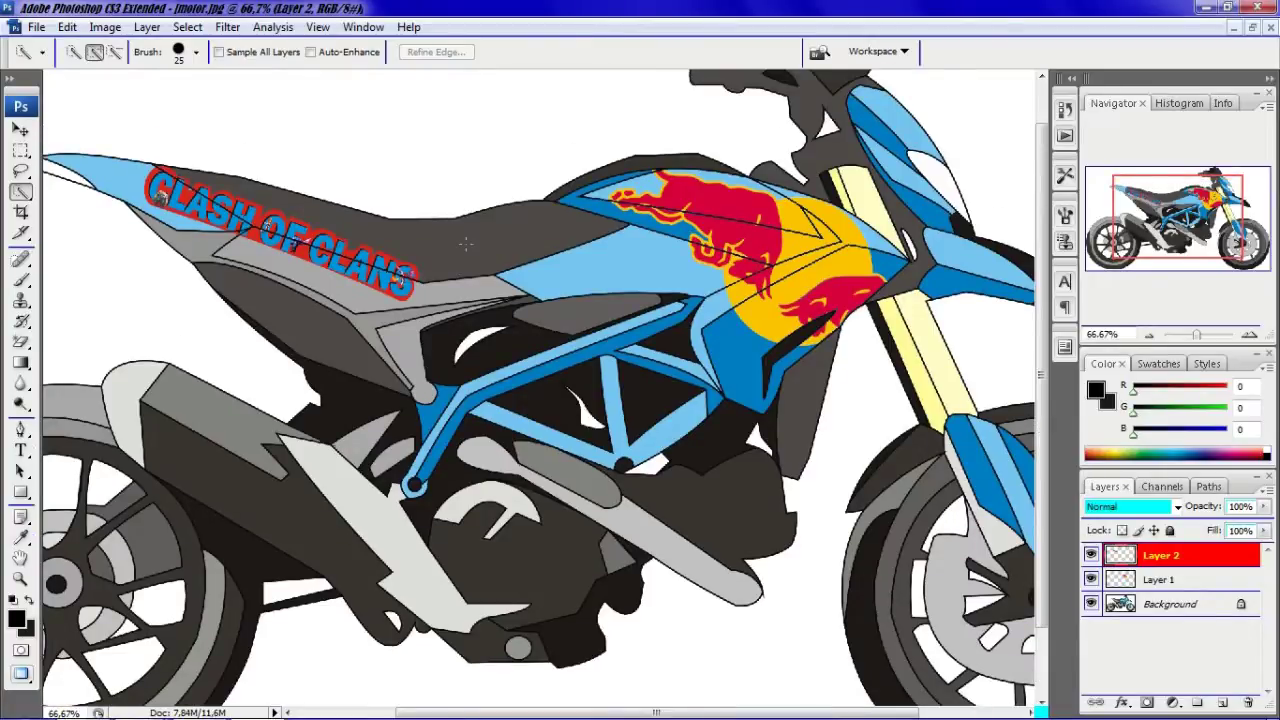
pyautogui.hotkey('ctrl', '-')
pyautogui.hotkey('ctrl', '-')
# Save the image as a JPEG named 'motor' in the New folder.
pyautogui.click(36, 27)
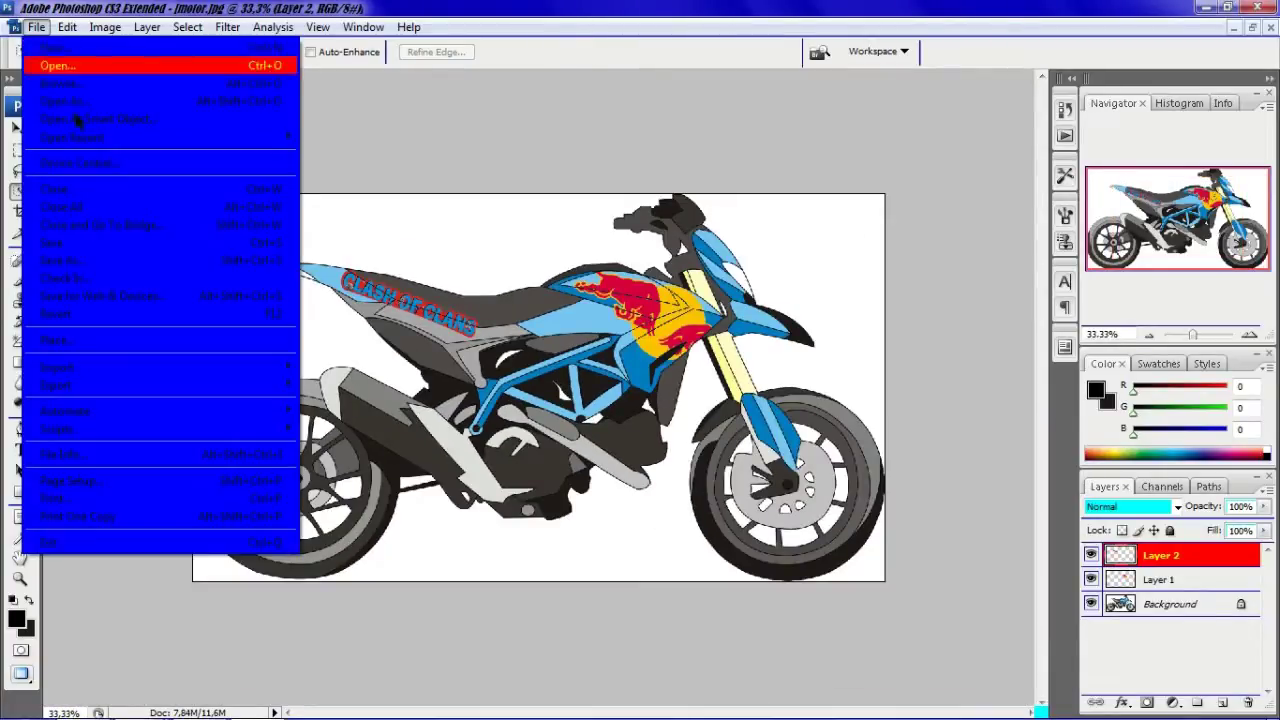
pyautogui.click(80, 262)
pyautogui.click(776, 414)
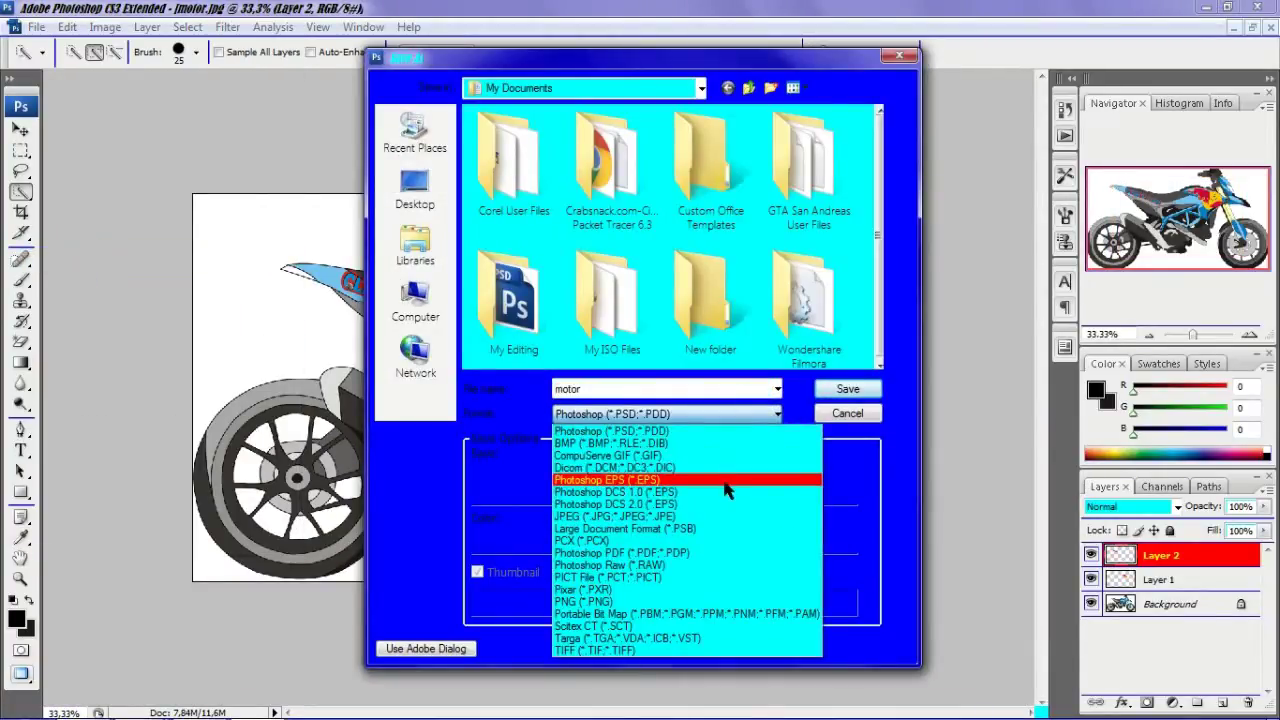
pyautogui.click(726, 480)
pyautogui.doubleClick(745, 340)
pyautogui.click(847, 389)
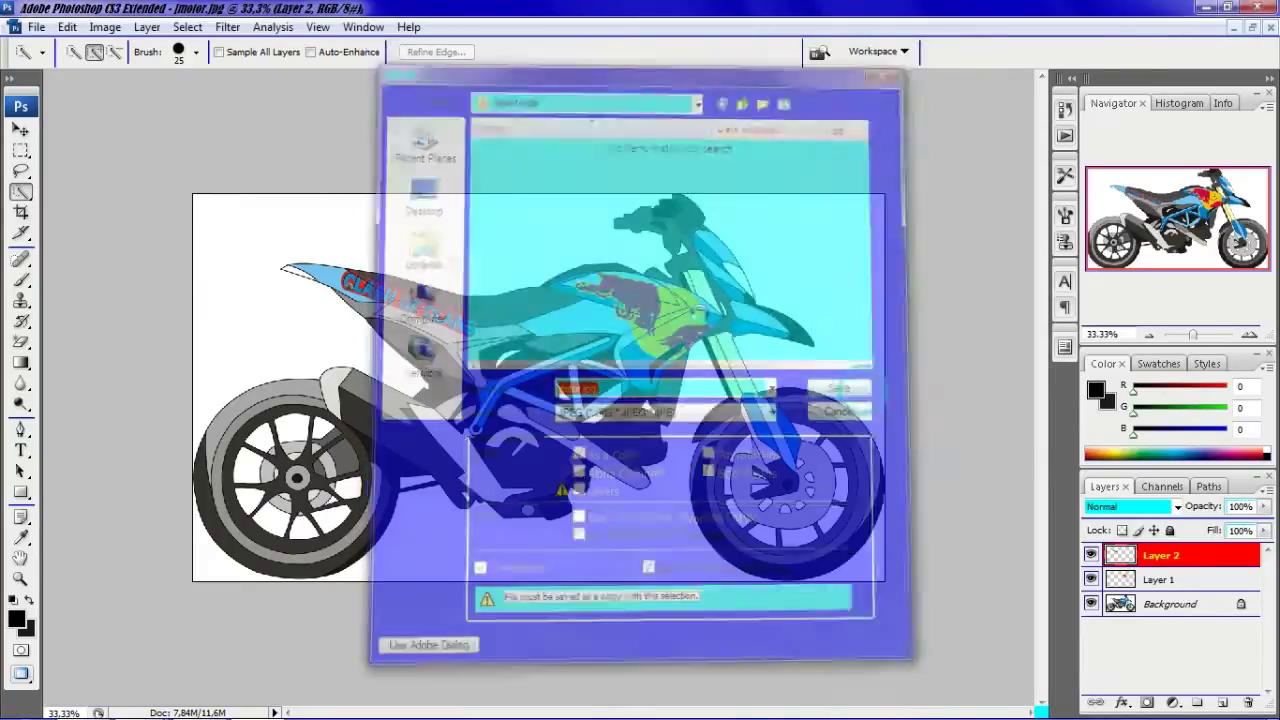